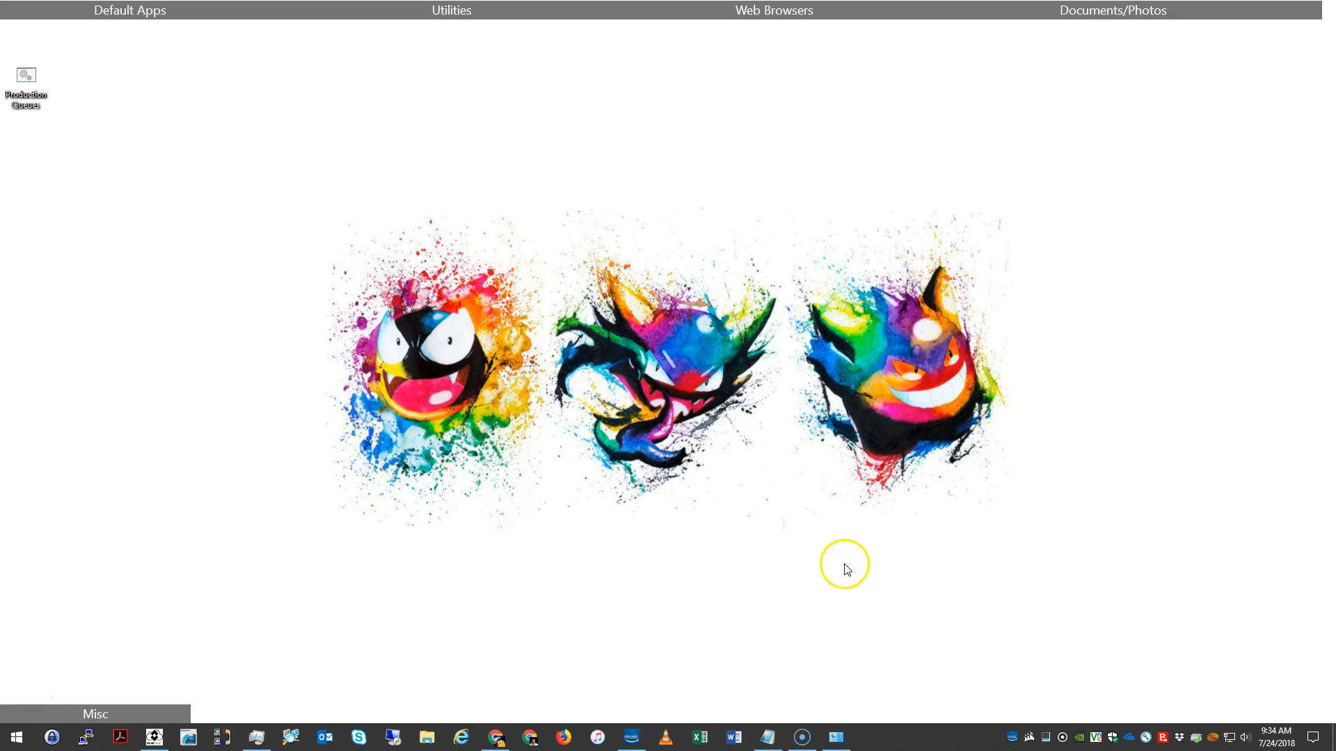
Step: Browse the network printers available to add in Devices and Printers, leaving without adding one
{"action": "left_click", "coordinate": [26, 83]}
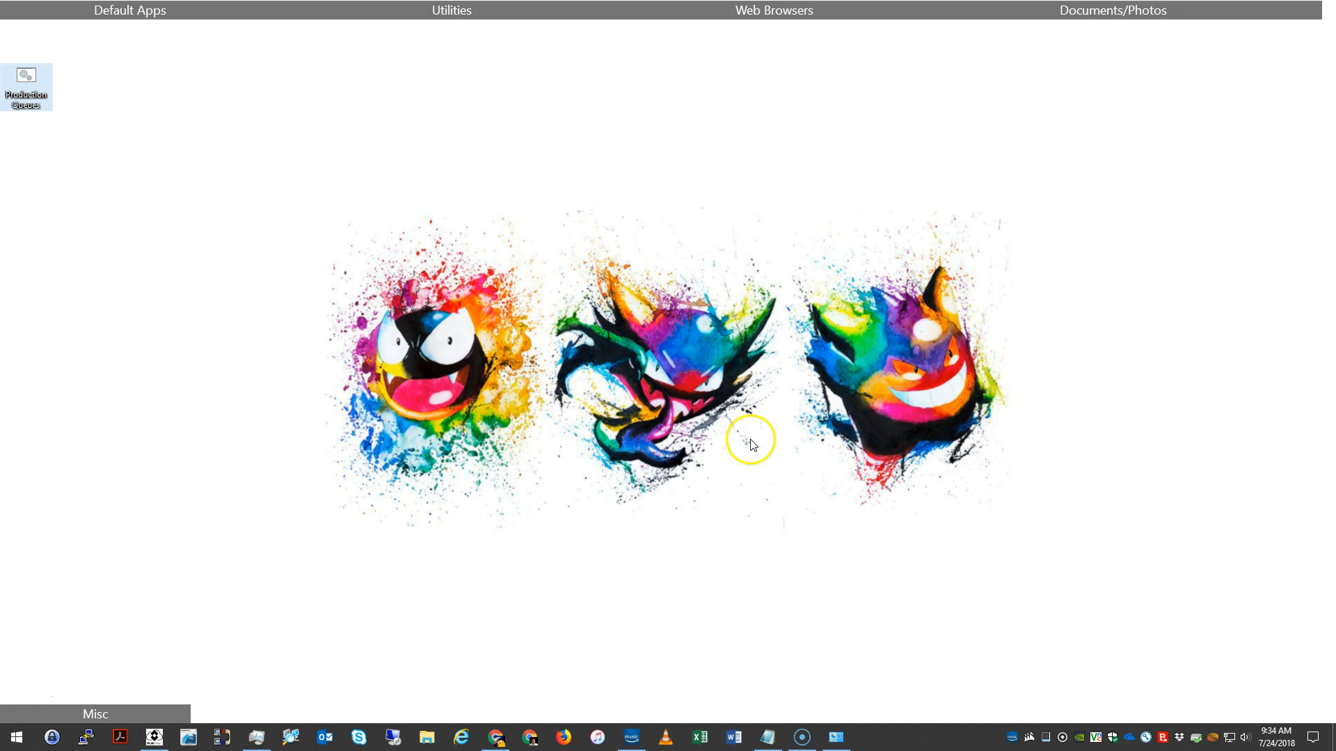
{"action": "left_click", "coordinate": [835, 737]}
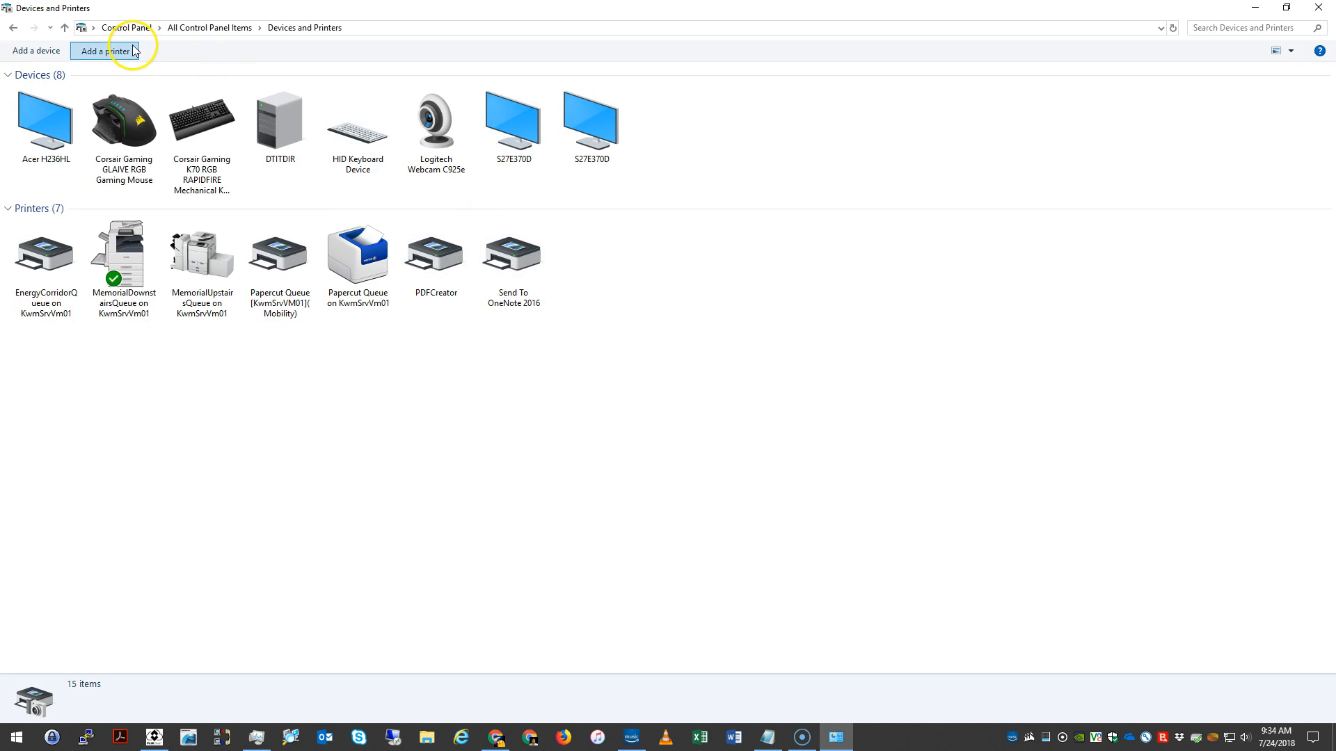
{"action": "left_click", "coordinate": [115, 50]}
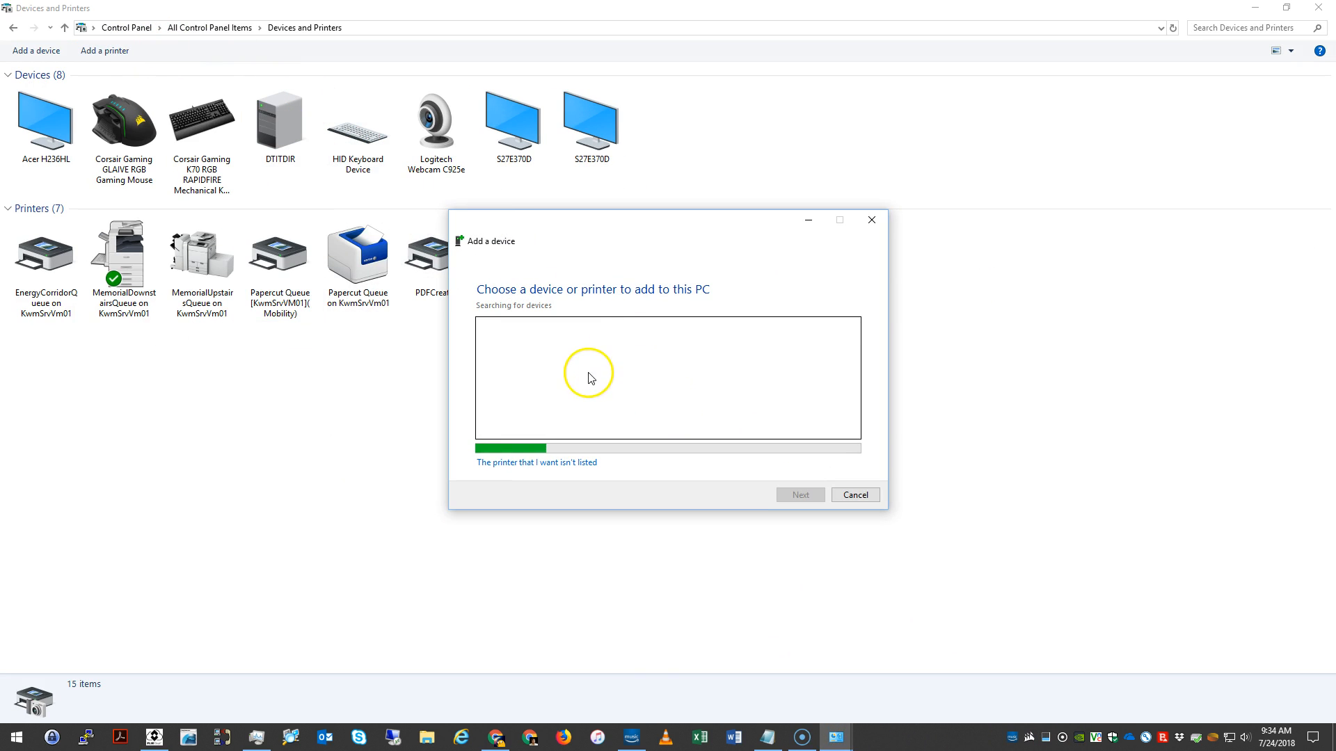
{"action": "left_click", "coordinate": [764, 417]}
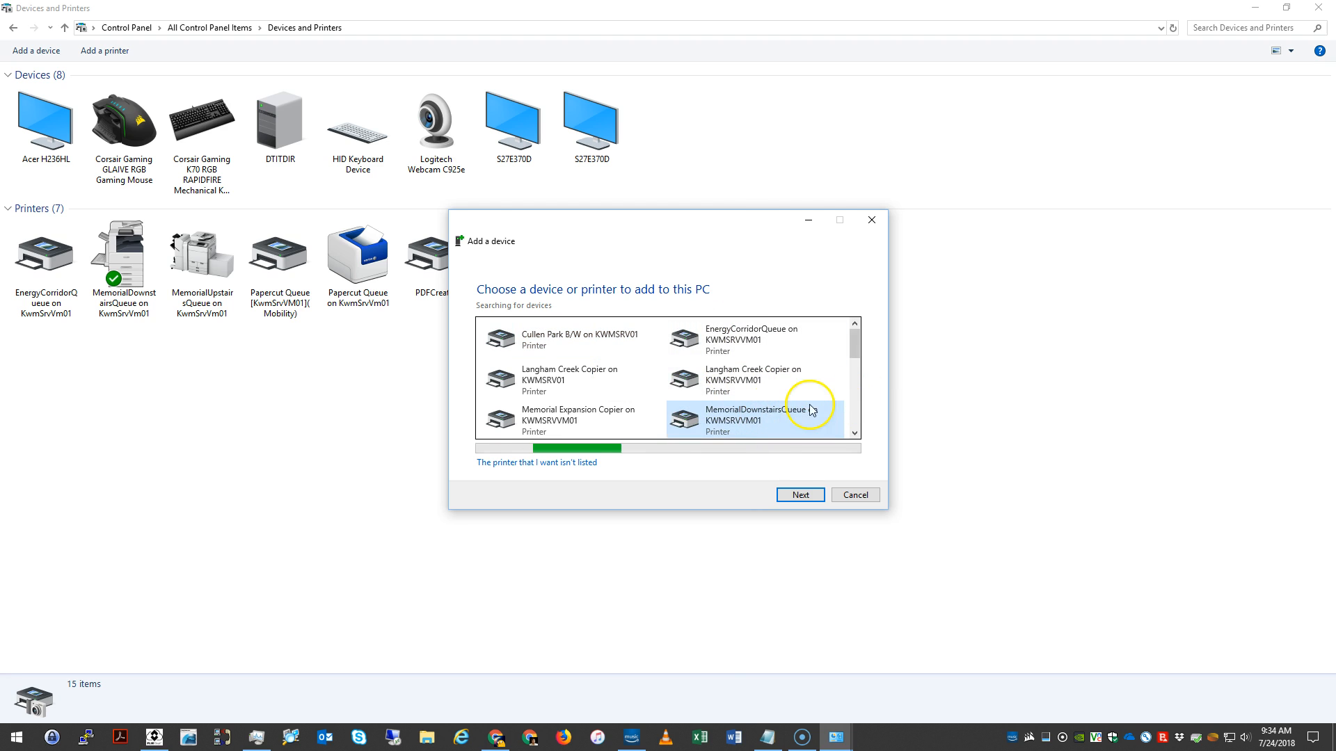
{"action": "scroll", "coordinate": [779, 407], "scroll_direction": "down", "scroll_amount": 2}
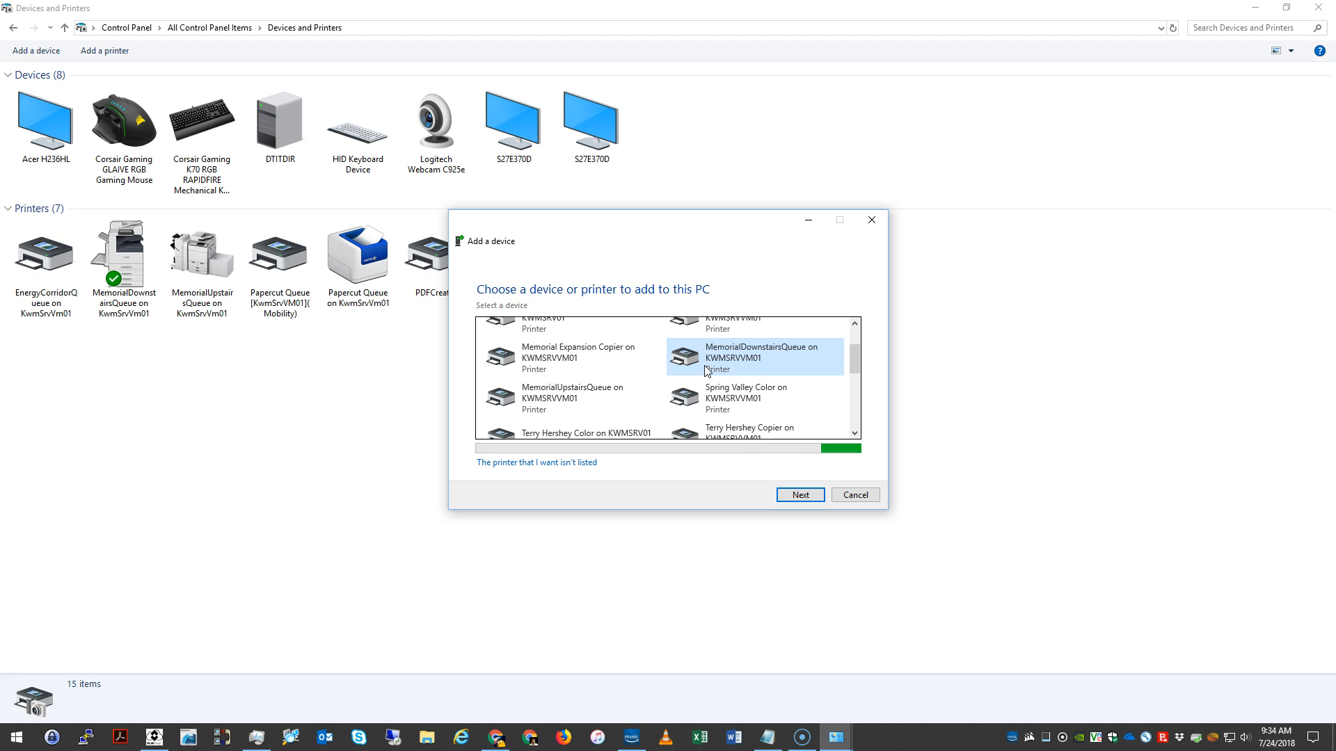
{"action": "left_click", "coordinate": [838, 498]}
{"action": "left_click", "coordinate": [1318, 8]}
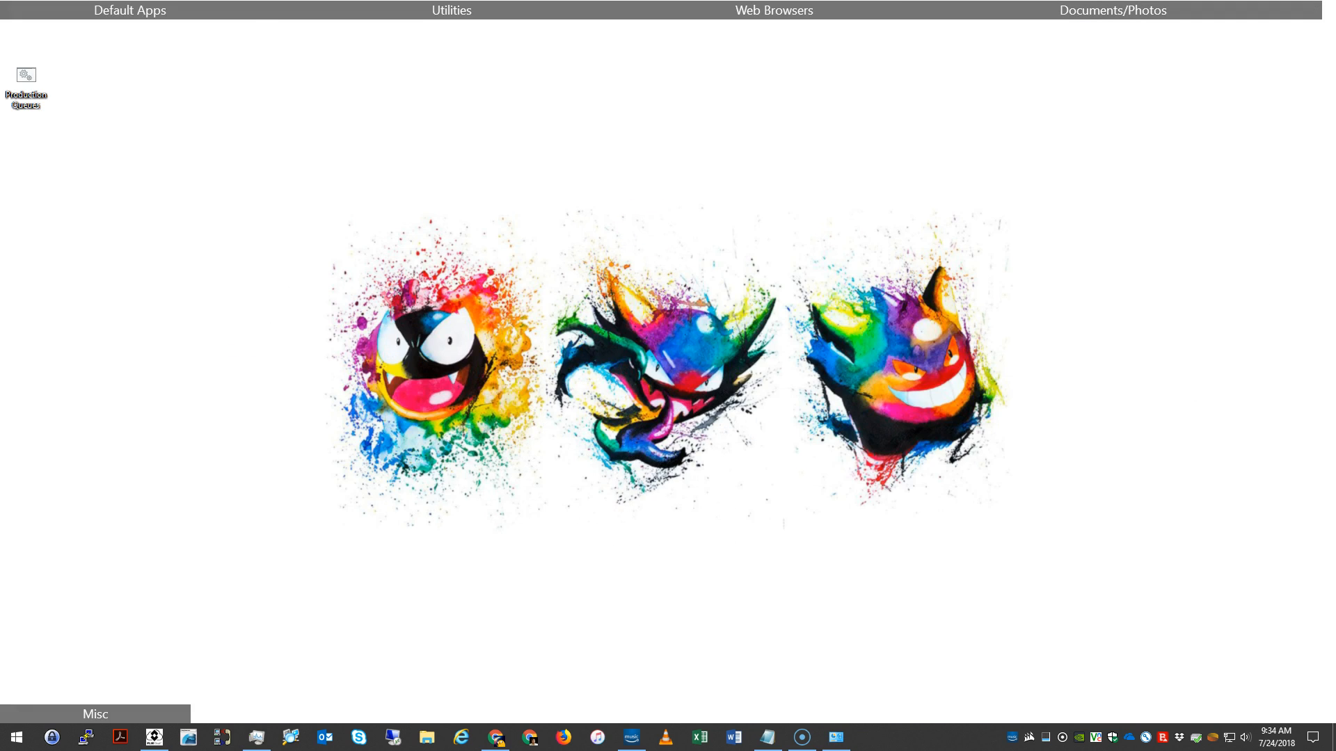
Step: Run the Production Queues script as administrator and enter the domain username at its prompt
{"action": "left_click", "coordinate": [28, 102]}
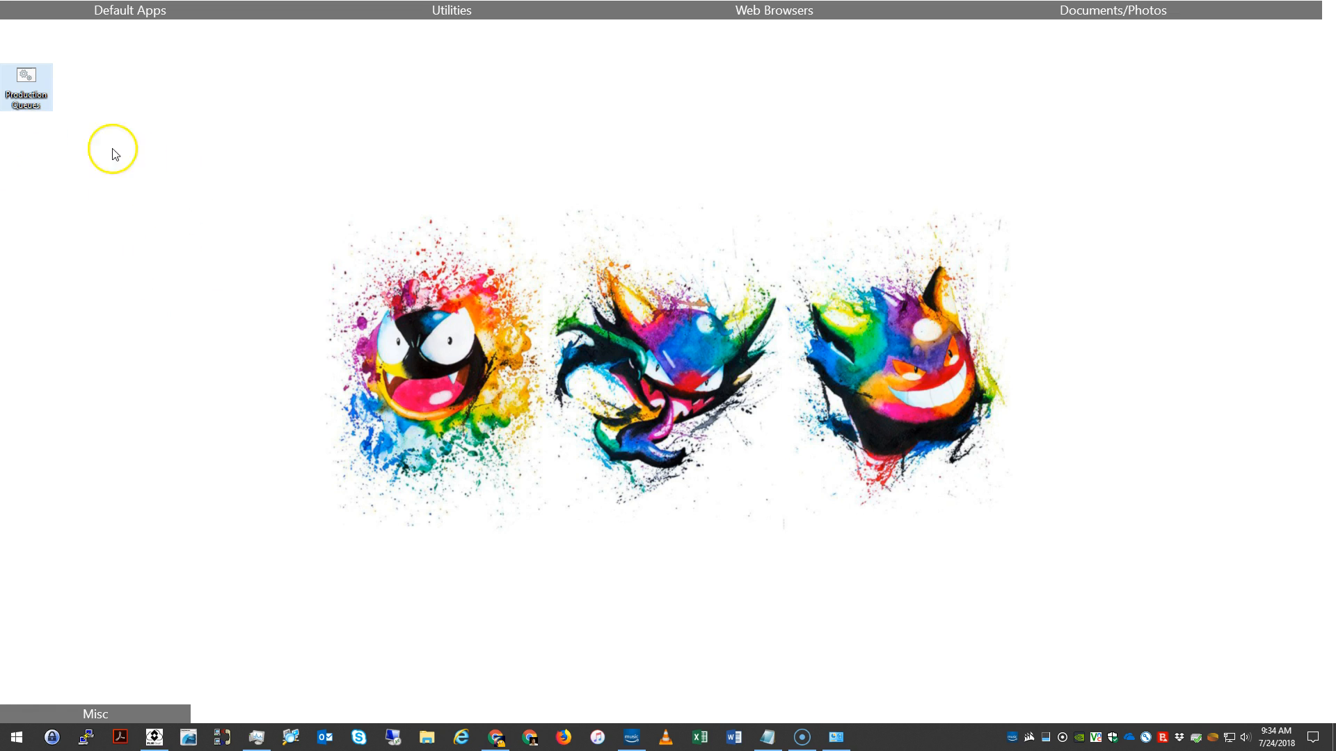
{"action": "right_click", "coordinate": [30, 82]}
{"action": "left_click", "coordinate": [91, 132]}
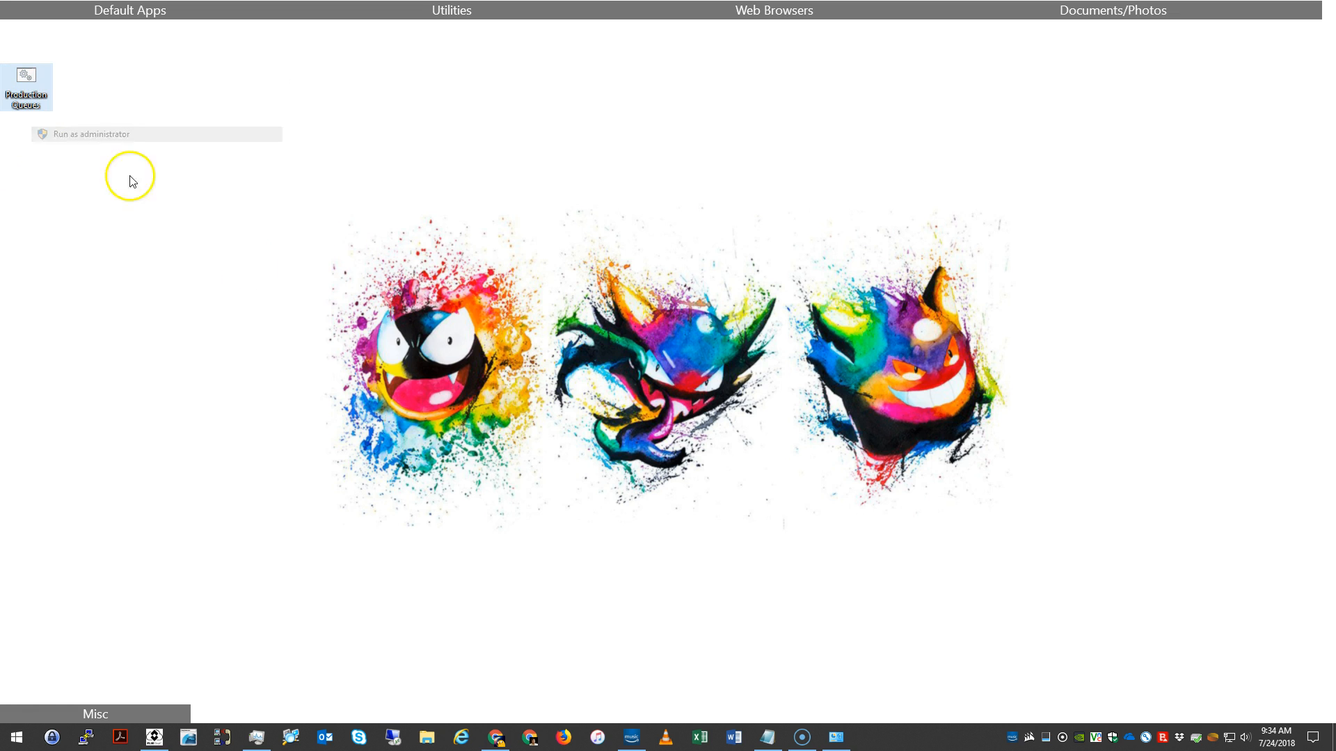
{"action": "left_click_drag", "start_coordinate": [314, 69], "coordinate": [590, 212]}
{"action": "left_click", "coordinate": [714, 402]}
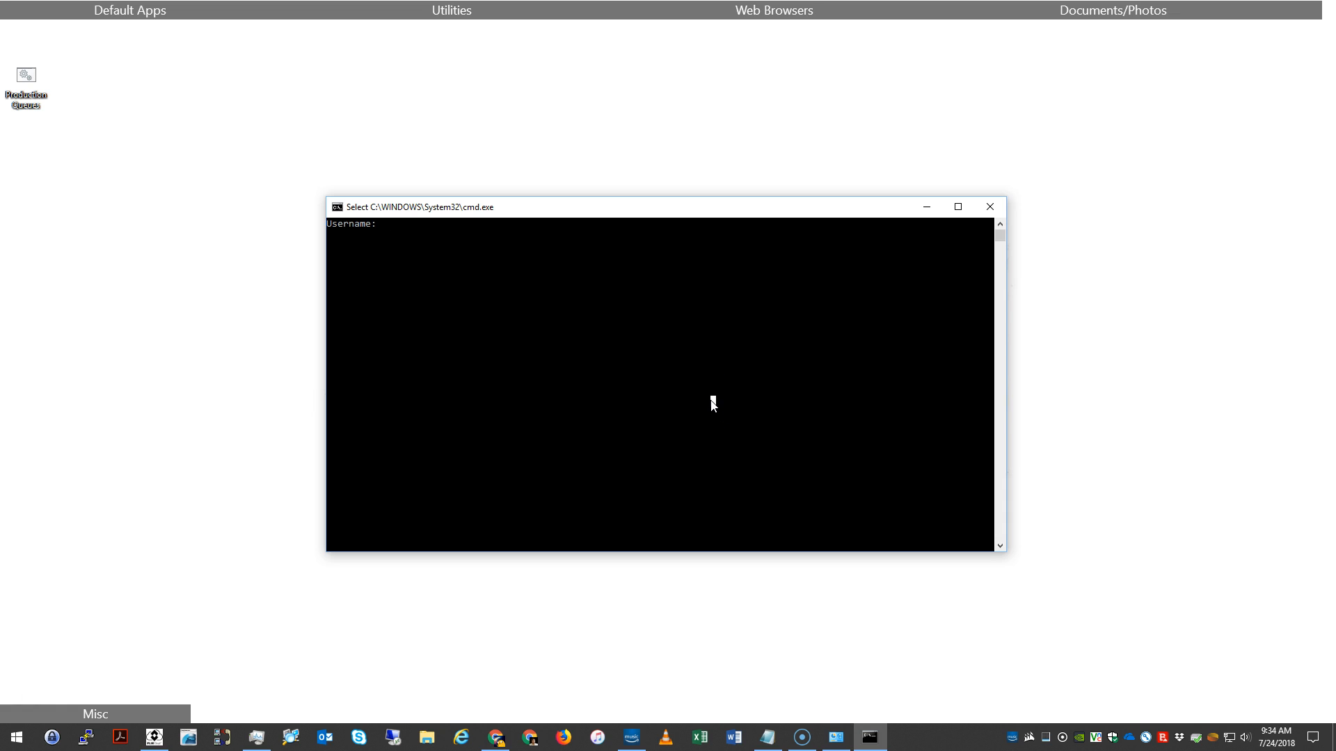
{"action": "key", "text": "Return"}
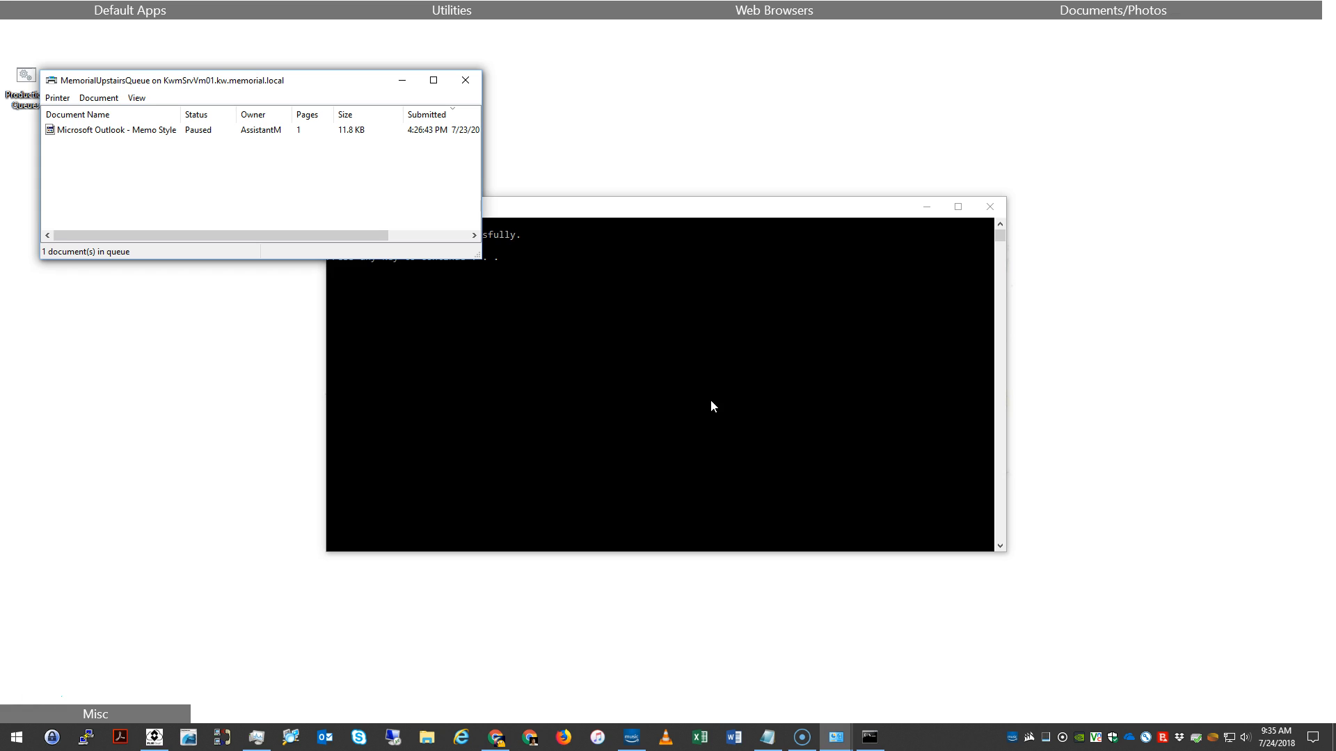
Step: Spread out the EnergyCorridorQueue, MemorialDownstairsQueue and MemorialUpstairsQueue windows so their contents can be seen together
{"action": "left_click", "coordinate": [745, 398]}
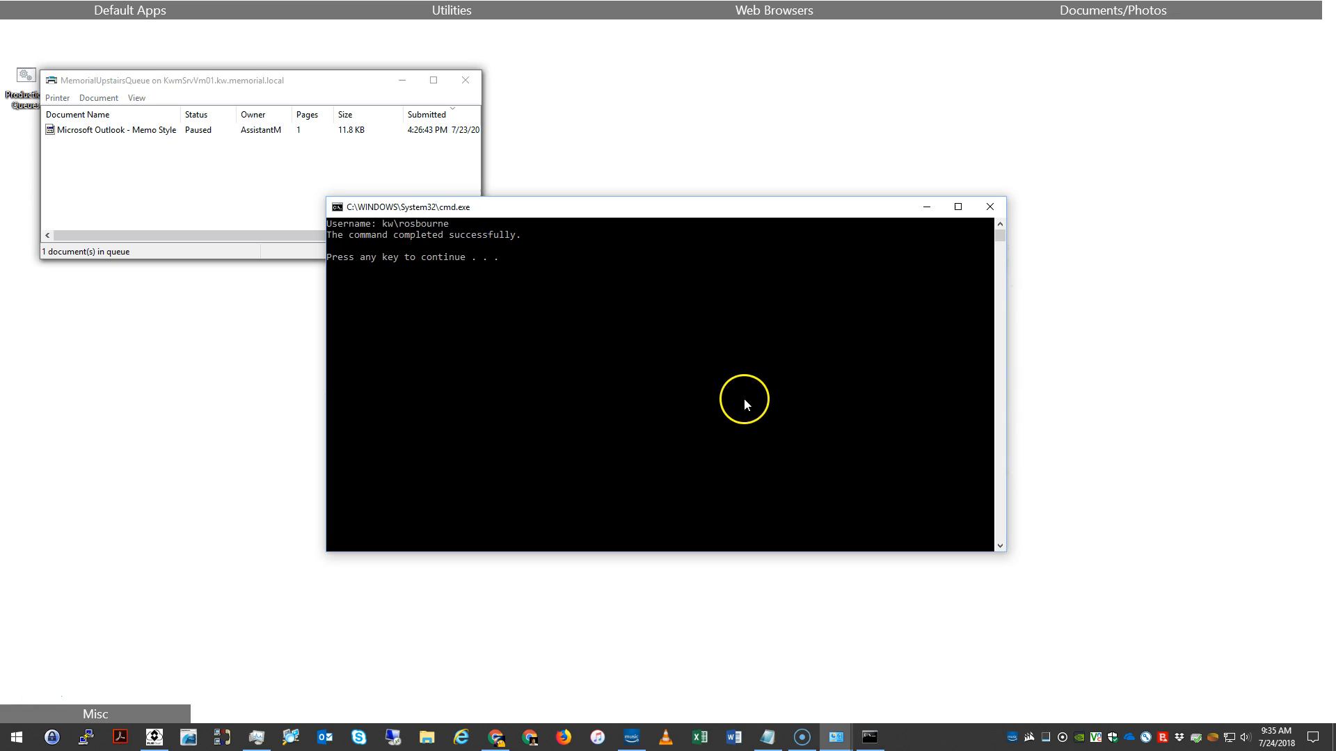
{"action": "left_click_drag", "start_coordinate": [256, 82], "coordinate": [755, 159]}
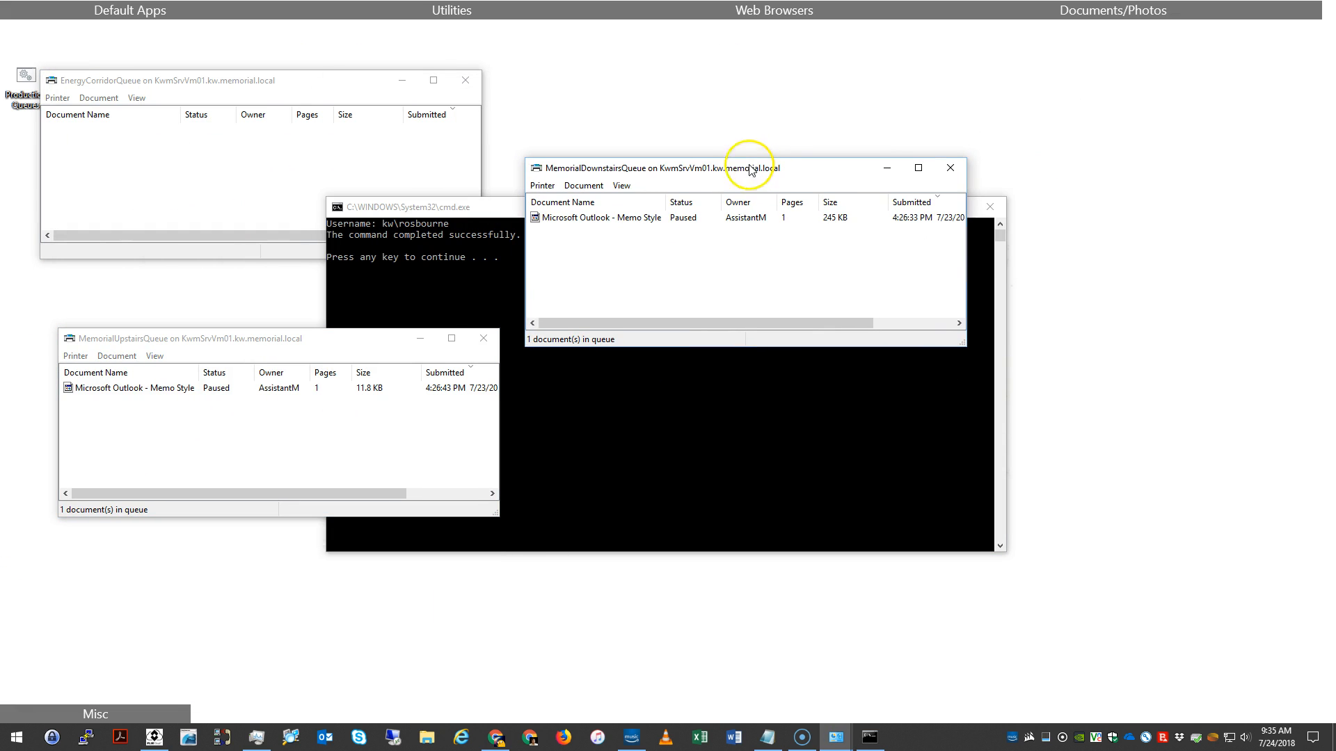
{"action": "left_click", "coordinate": [411, 275]}
{"action": "left_click_drag", "start_coordinate": [661, 174], "coordinate": [664, 171]}
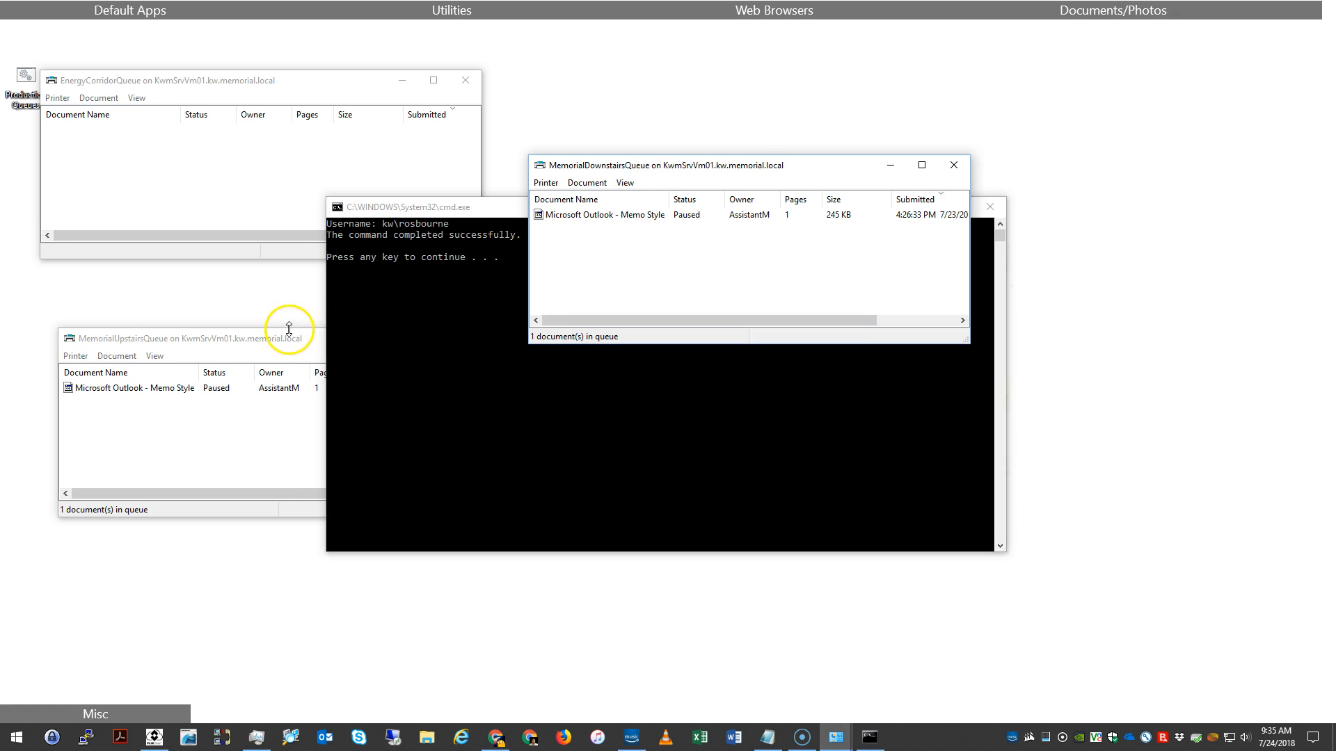
{"action": "left_click", "coordinate": [284, 344]}
{"action": "left_click", "coordinate": [262, 178]}
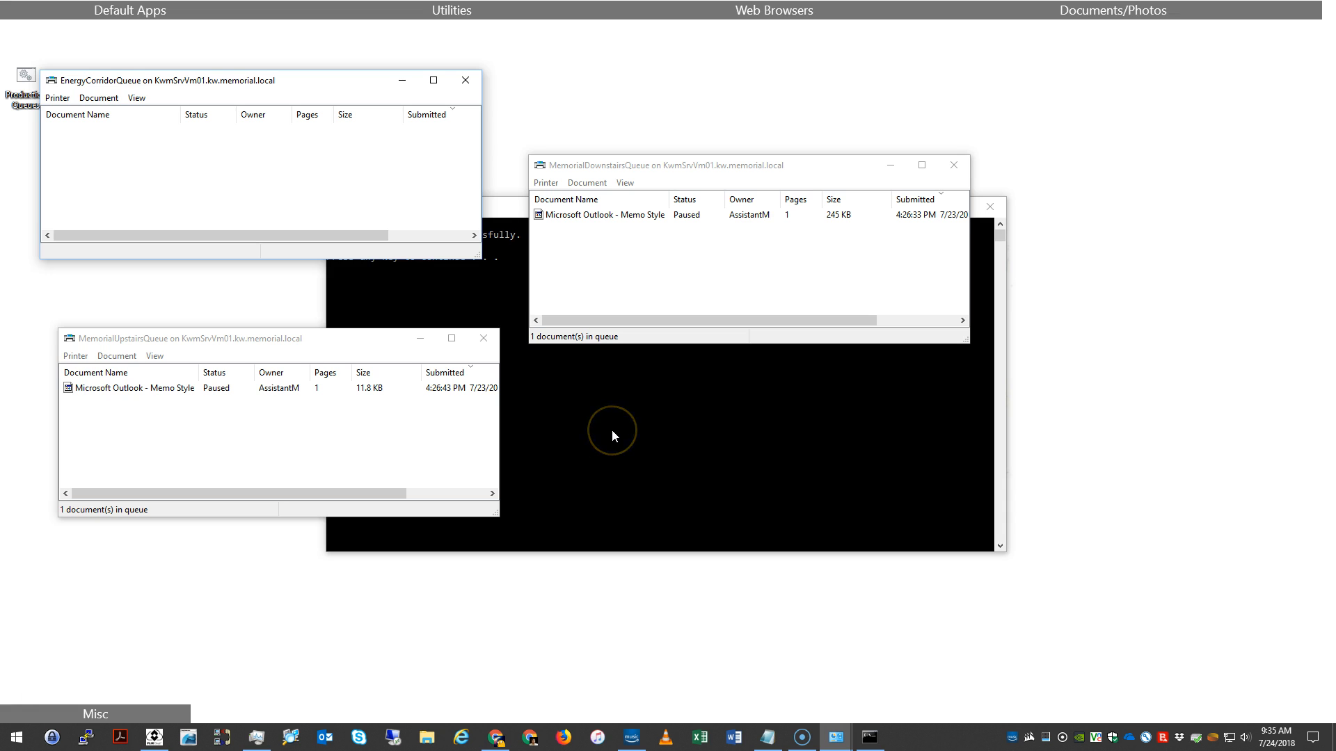
Step: Inspect the Outlook memo job in the MemorialDownstairsQueue and the one in the MemorialUpstairsQueue
{"action": "left_click", "coordinate": [640, 228]}
{"action": "left_click", "coordinate": [637, 217]}
{"action": "left_click", "coordinate": [410, 389]}
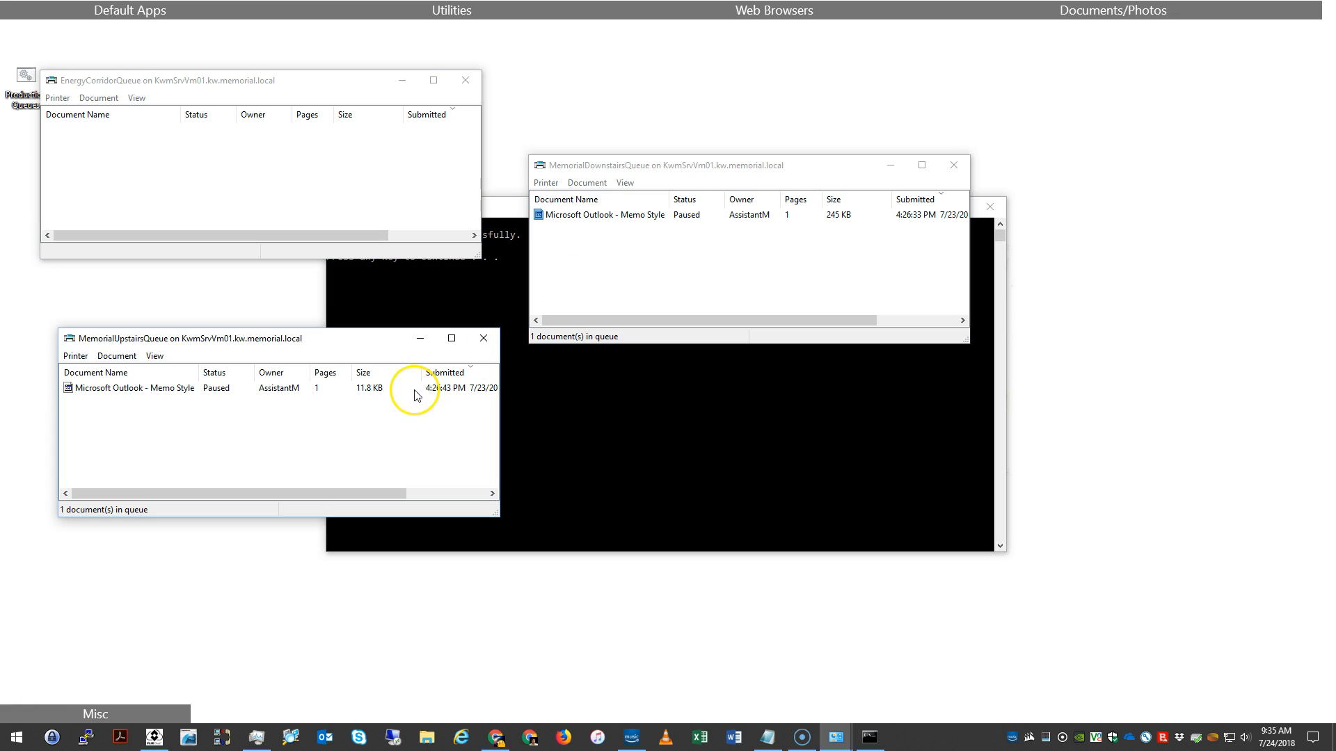
{"action": "left_click", "coordinate": [161, 391]}
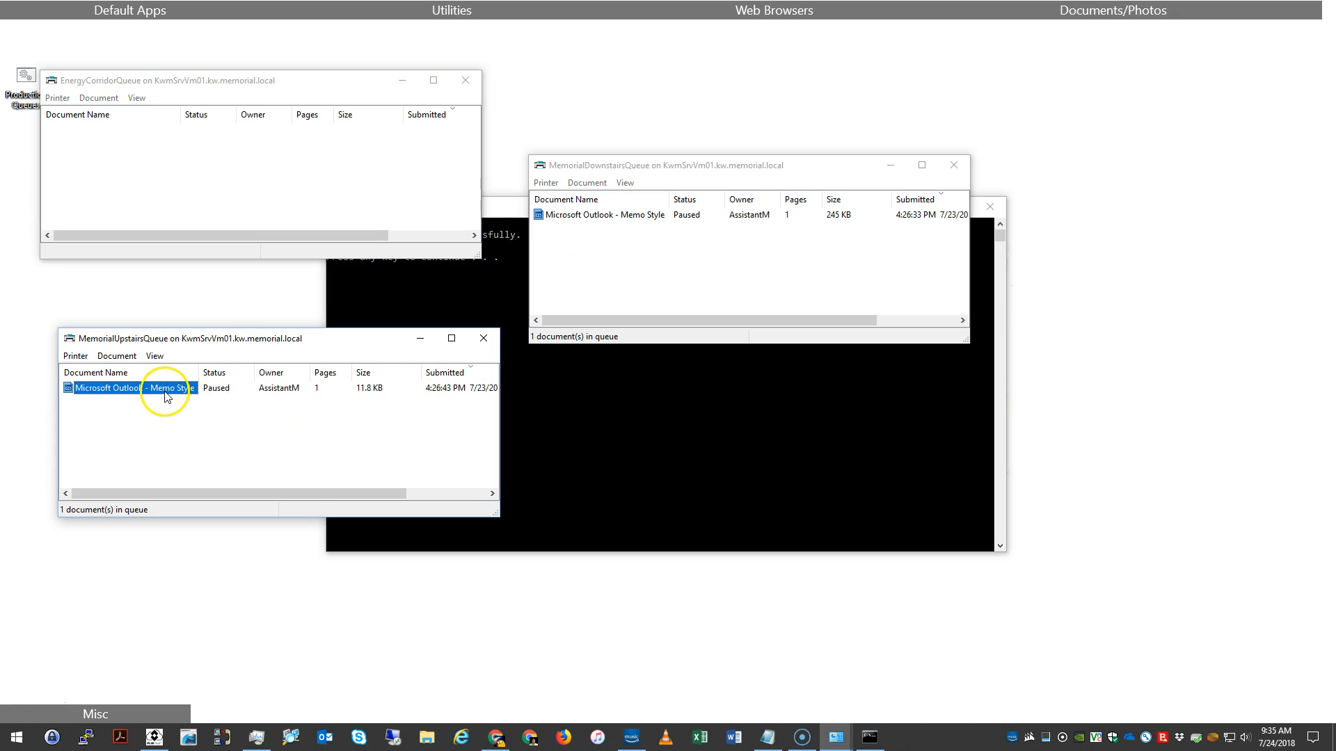
Step: Return to the script's command window and continue past its final prompt to end the script
{"action": "left_click", "coordinate": [595, 465]}
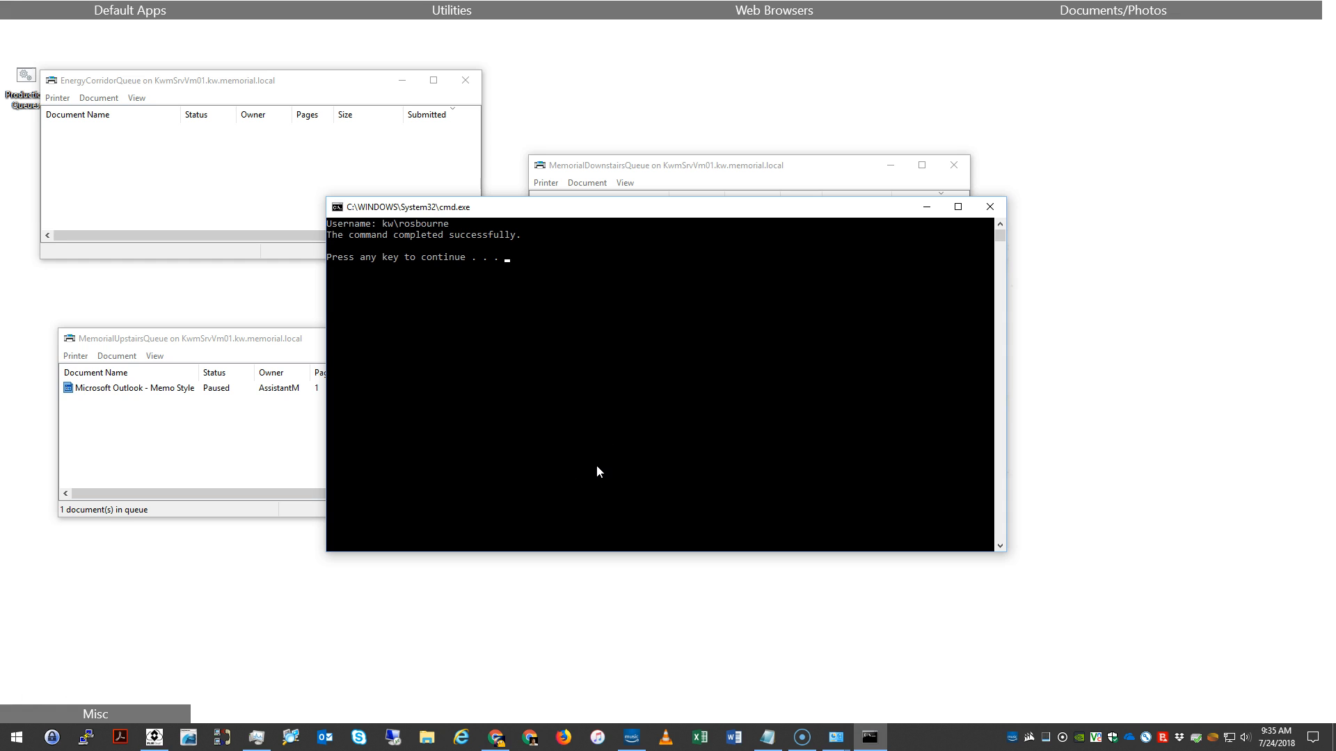
{"action": "key", "text": "Return"}
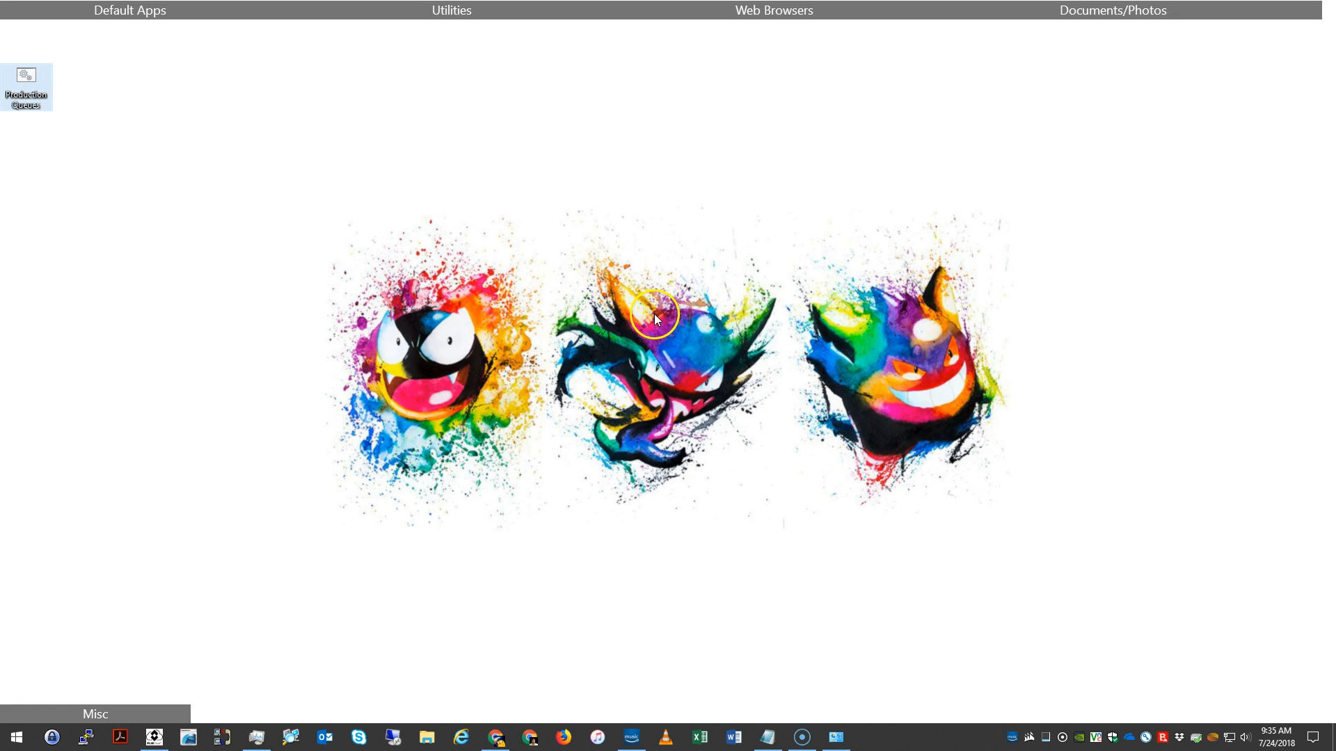
{"action": "left_click", "coordinate": [652, 315]}
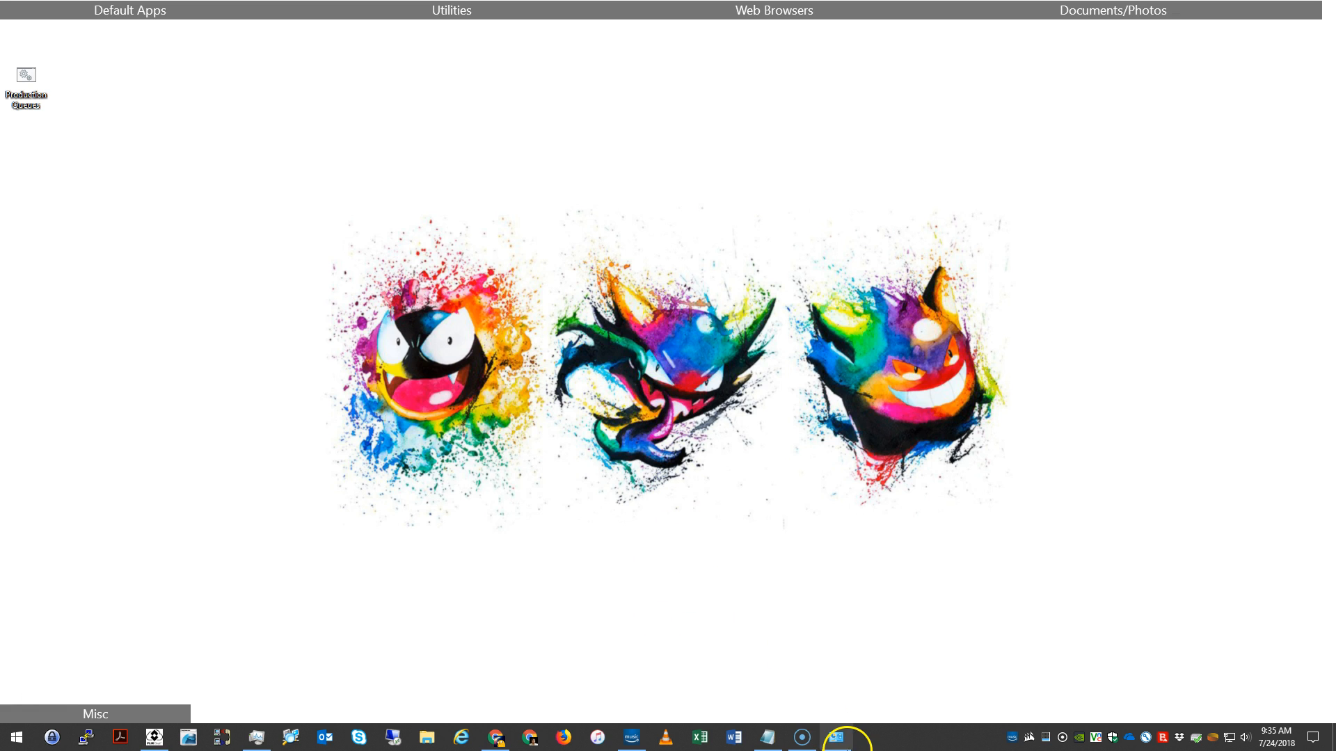
Step: Examine the three queues on KwmSrvVm01.kw.memorial.local in Devices and Printers
{"action": "left_click", "coordinate": [836, 737]}
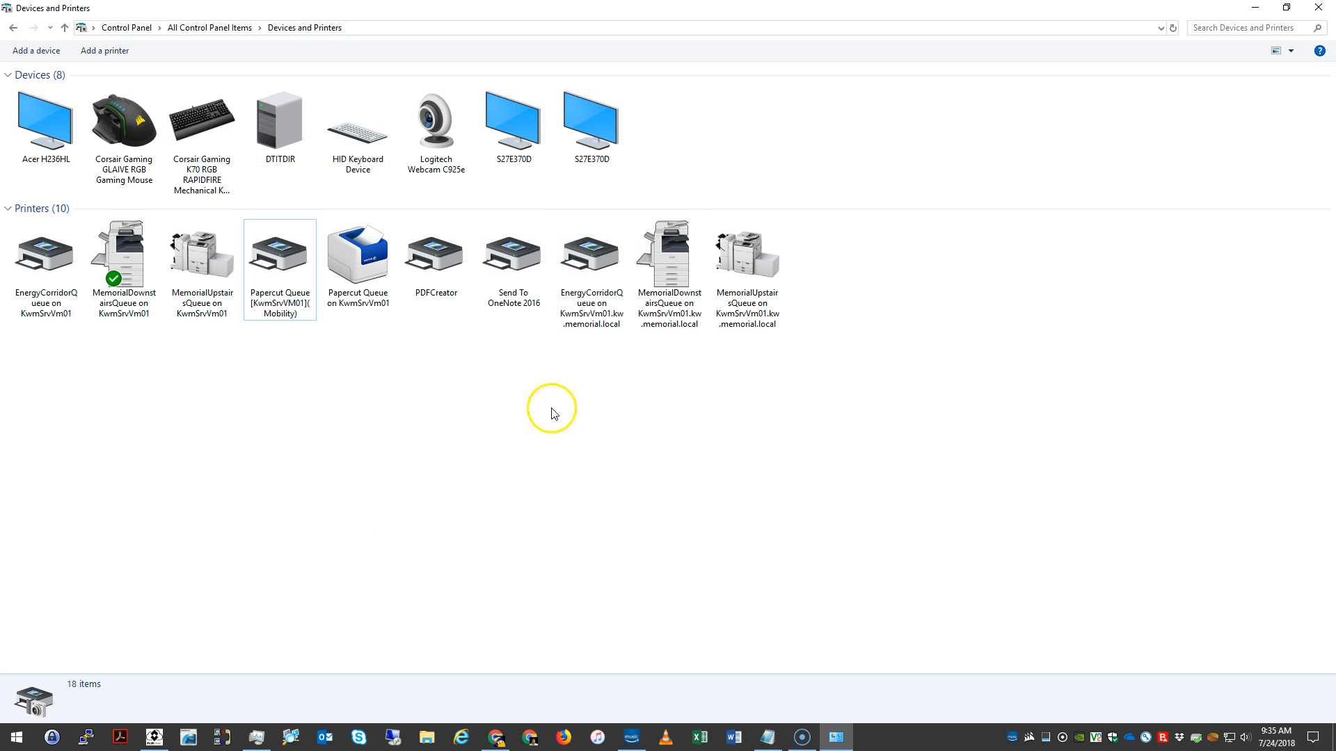
{"action": "left_click_drag", "start_coordinate": [583, 364], "coordinate": [815, 237]}
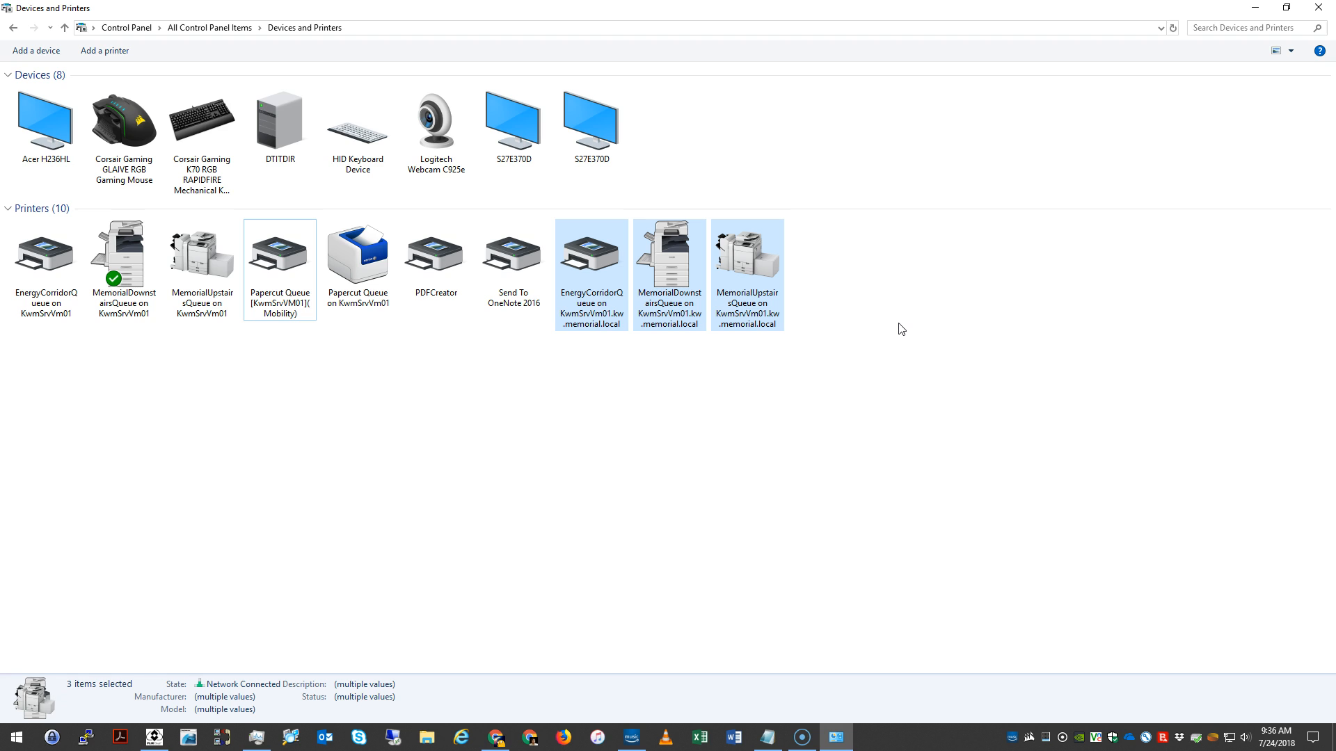
{"action": "left_click", "coordinate": [793, 429]}
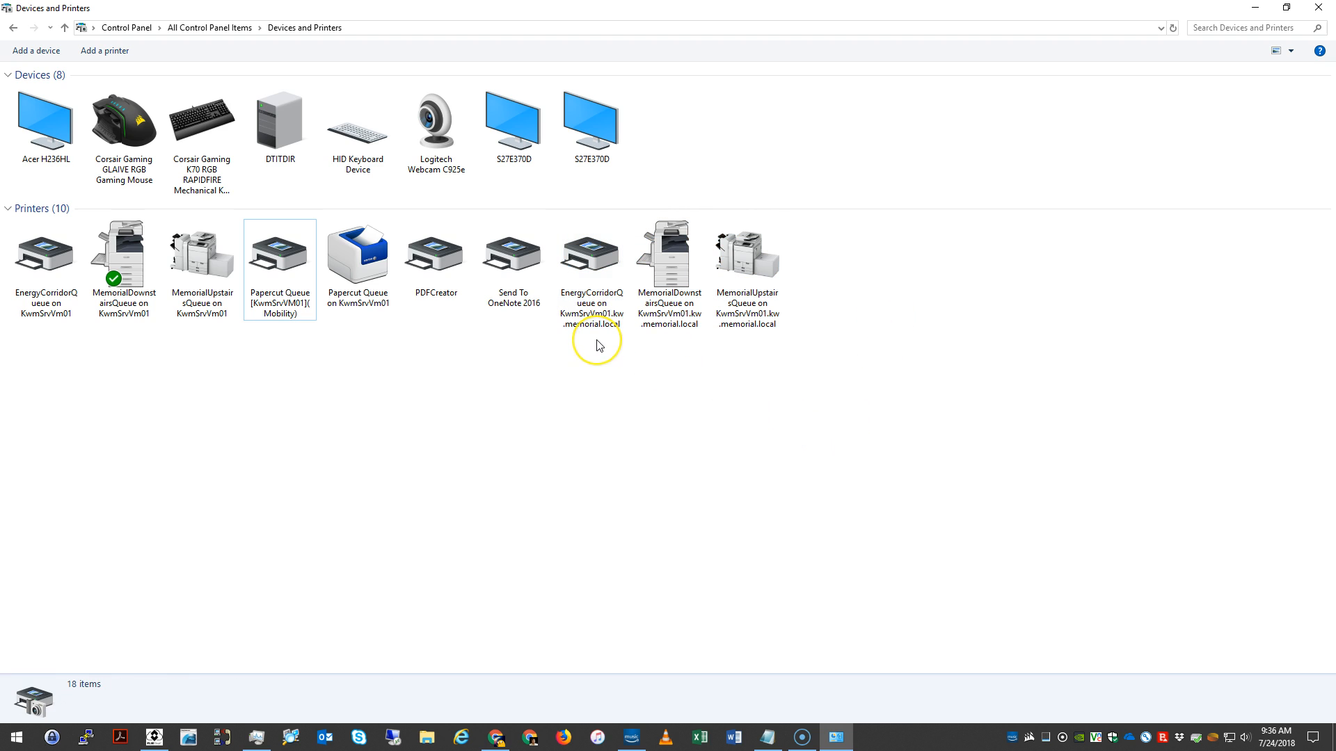
Step: Open the printing preferences of the EnergyCorridorQueue on KwmSrvVm01.kw.memorial.local and move the dialog clear of the printer list
{"action": "right_click", "coordinate": [597, 286]}
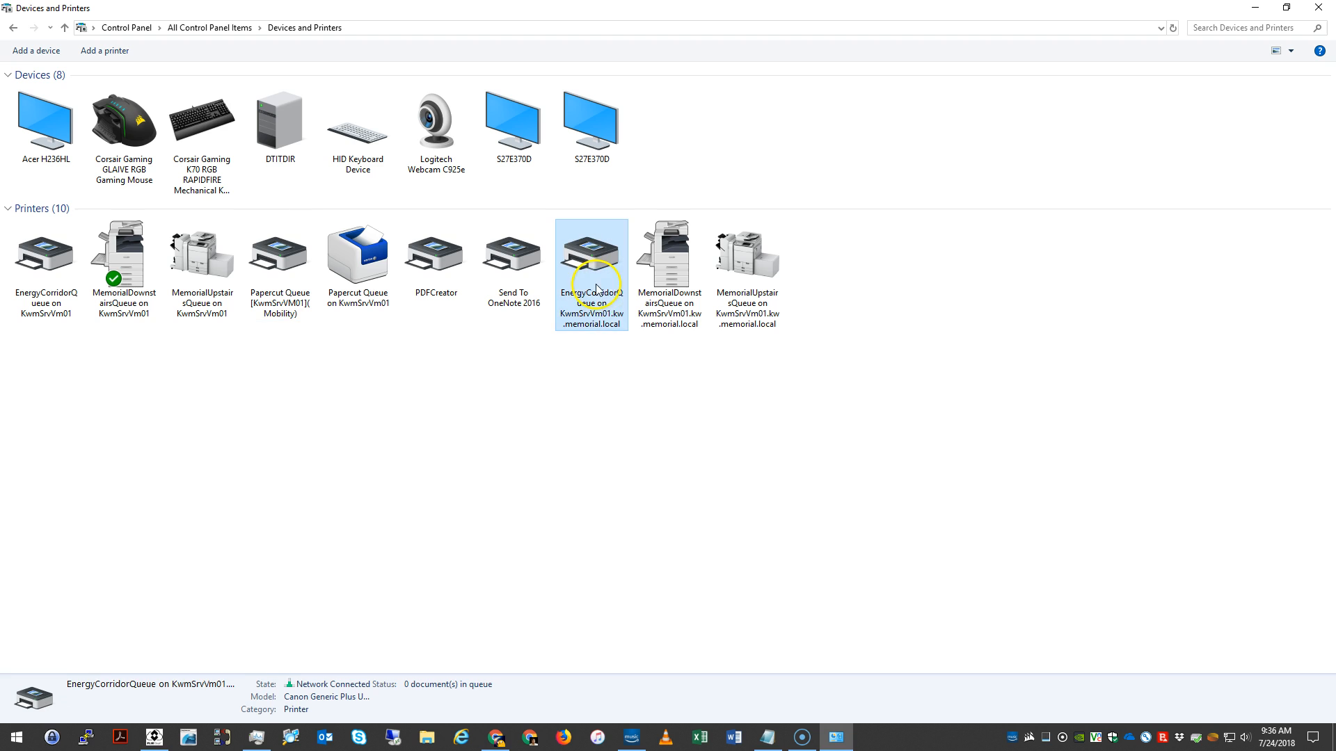
{"action": "left_click", "coordinate": [628, 327]}
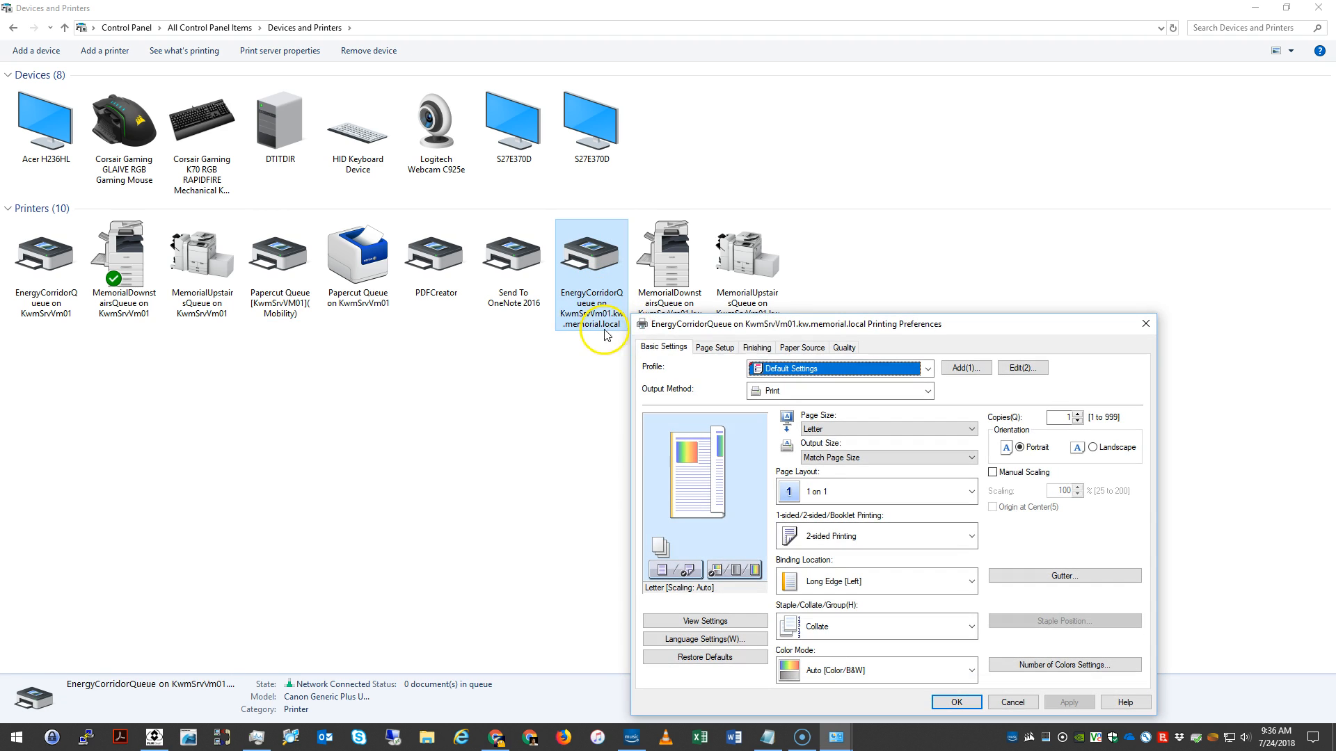
{"action": "left_click_drag", "start_coordinate": [754, 270], "coordinate": [941, 113]}
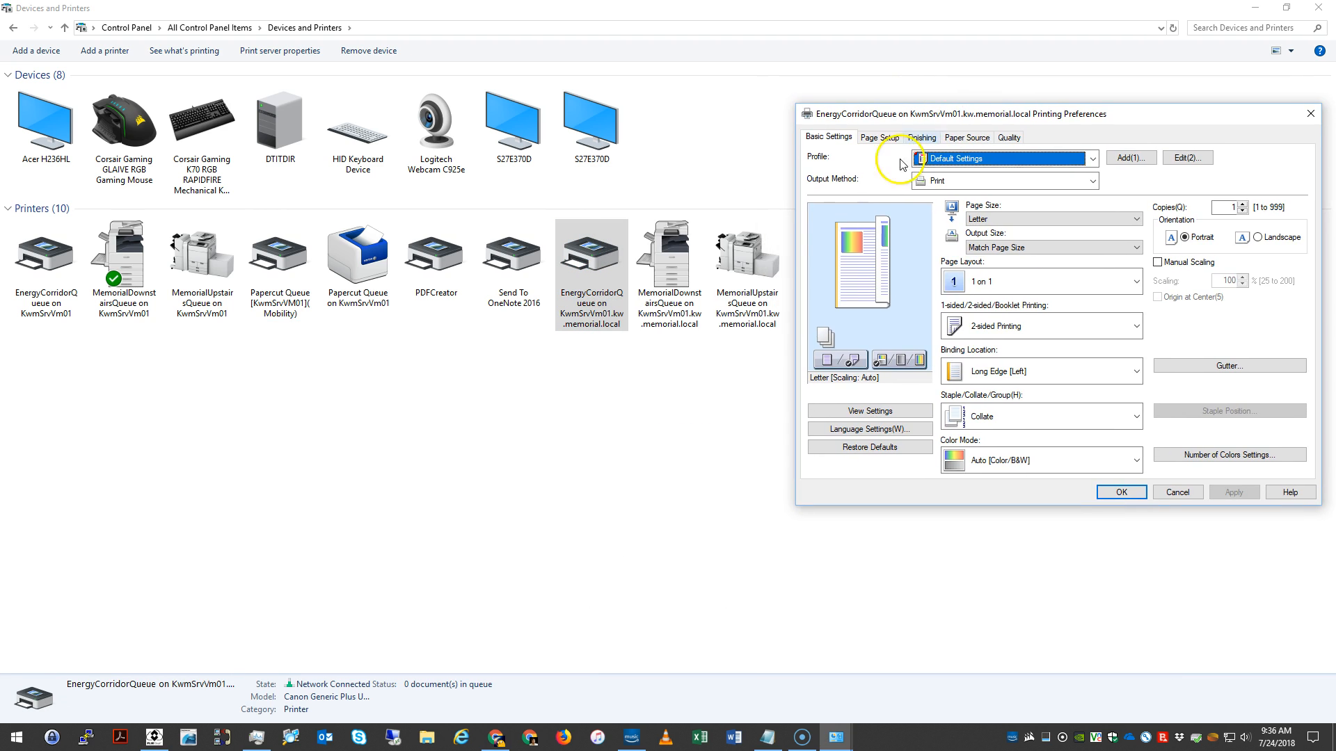
Step: Compare the MemorialDownstairsQueue printing preferences on KwmSrvVm01.kw.memorial.local with the EnergyCorridorQueue ones, then cancel both dialogs
{"action": "right_click", "coordinate": [679, 264]}
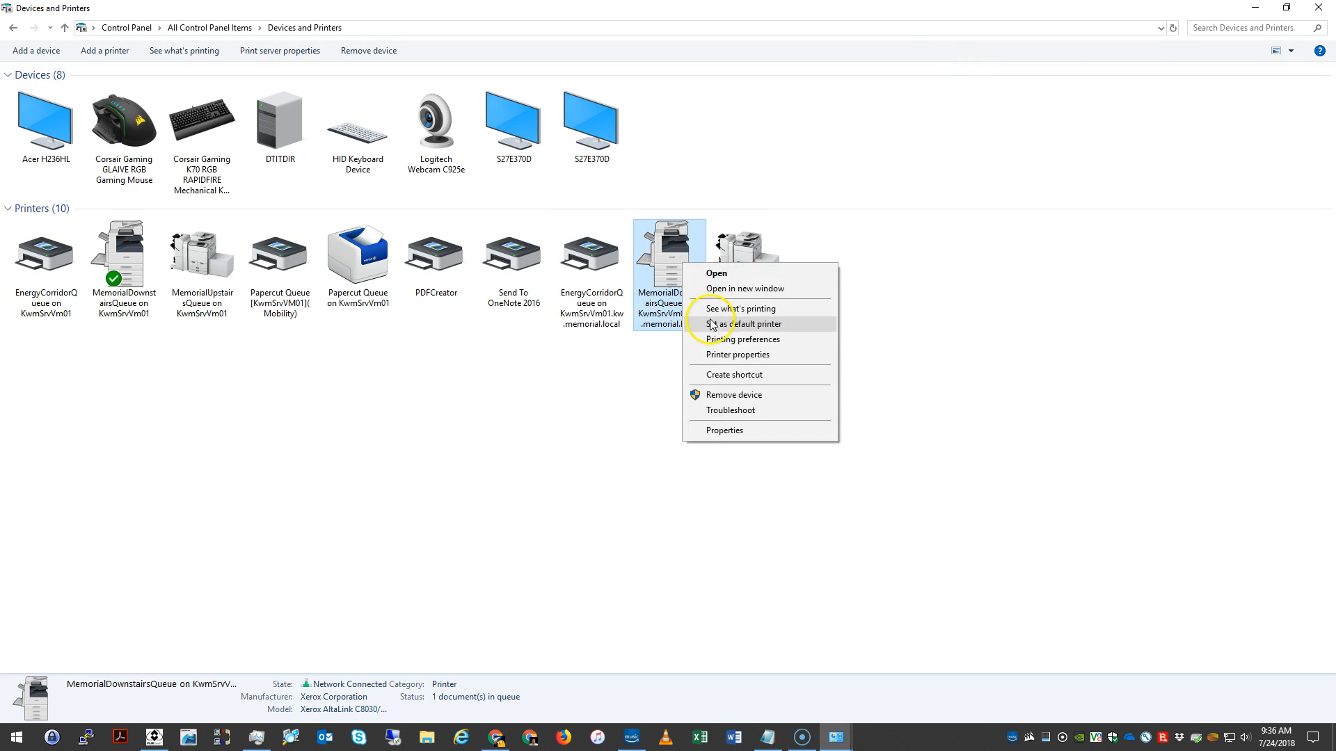
{"action": "left_click", "coordinate": [717, 340]}
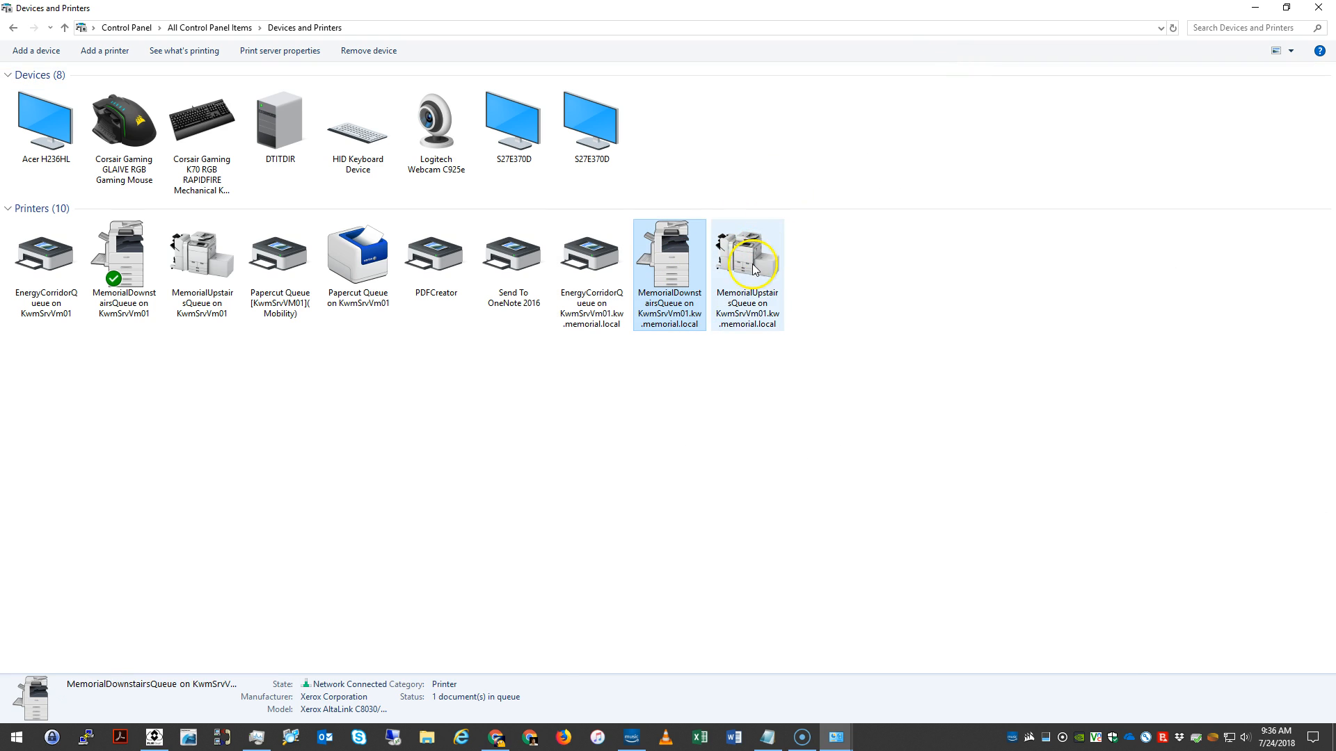
{"action": "left_click_drag", "start_coordinate": [847, 301], "coordinate": [748, 73]}
{"action": "mouse_move", "coordinate": [838, 732]}
{"action": "left_click", "coordinate": [849, 680]}
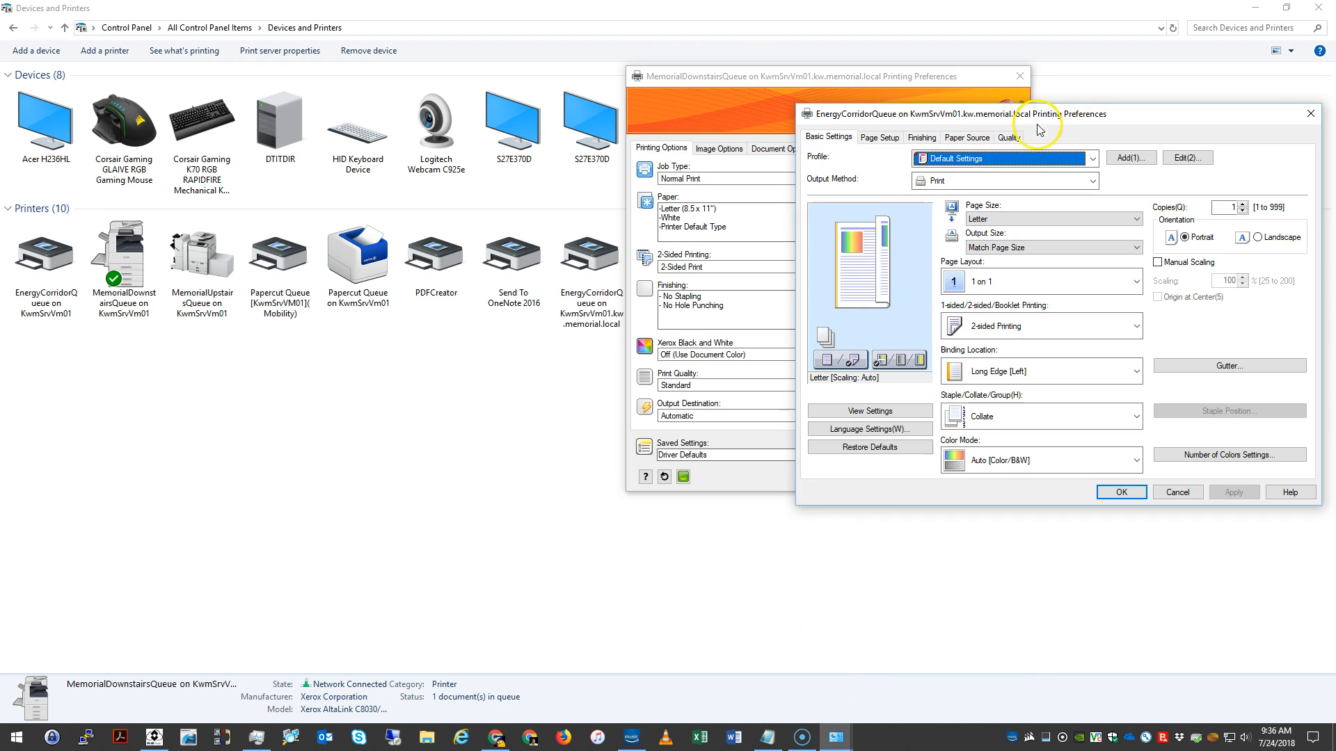
{"action": "left_click_drag", "start_coordinate": [896, 137], "coordinate": [871, 152]}
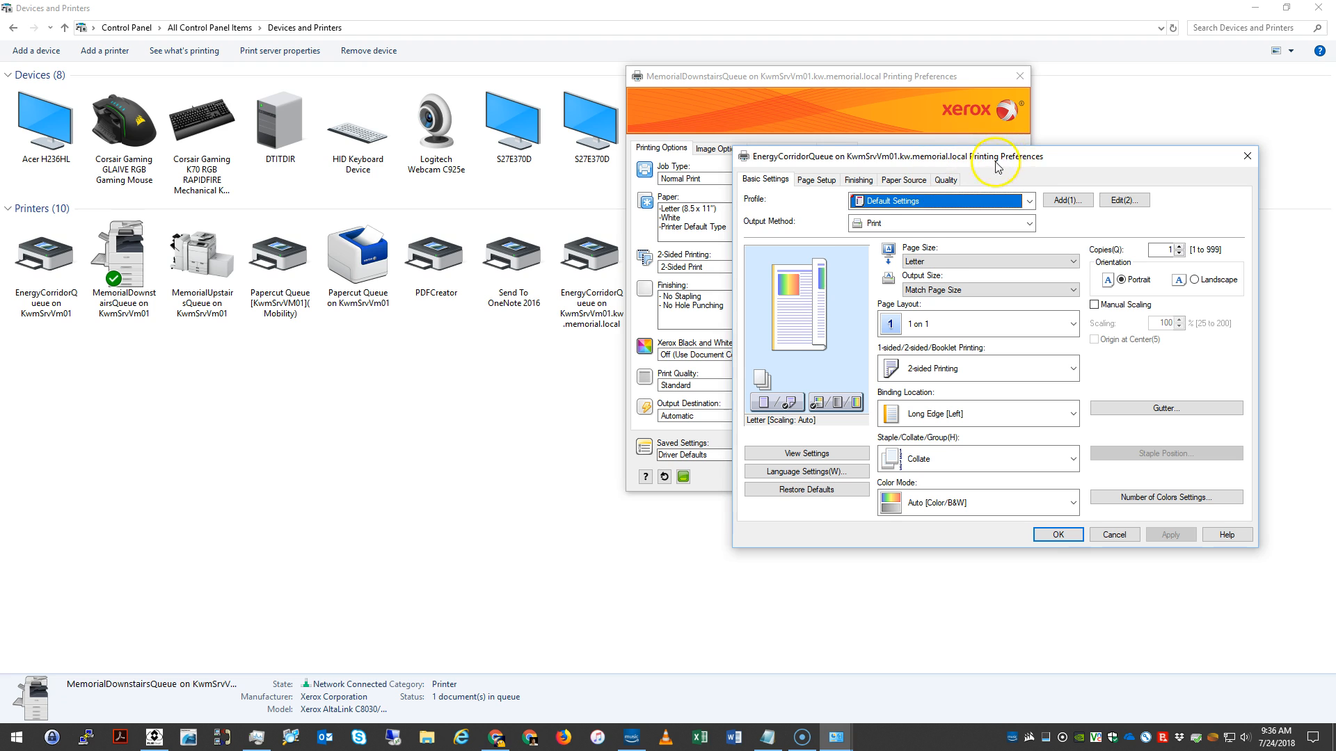
{"action": "left_click_drag", "start_coordinate": [992, 157], "coordinate": [582, 244]}
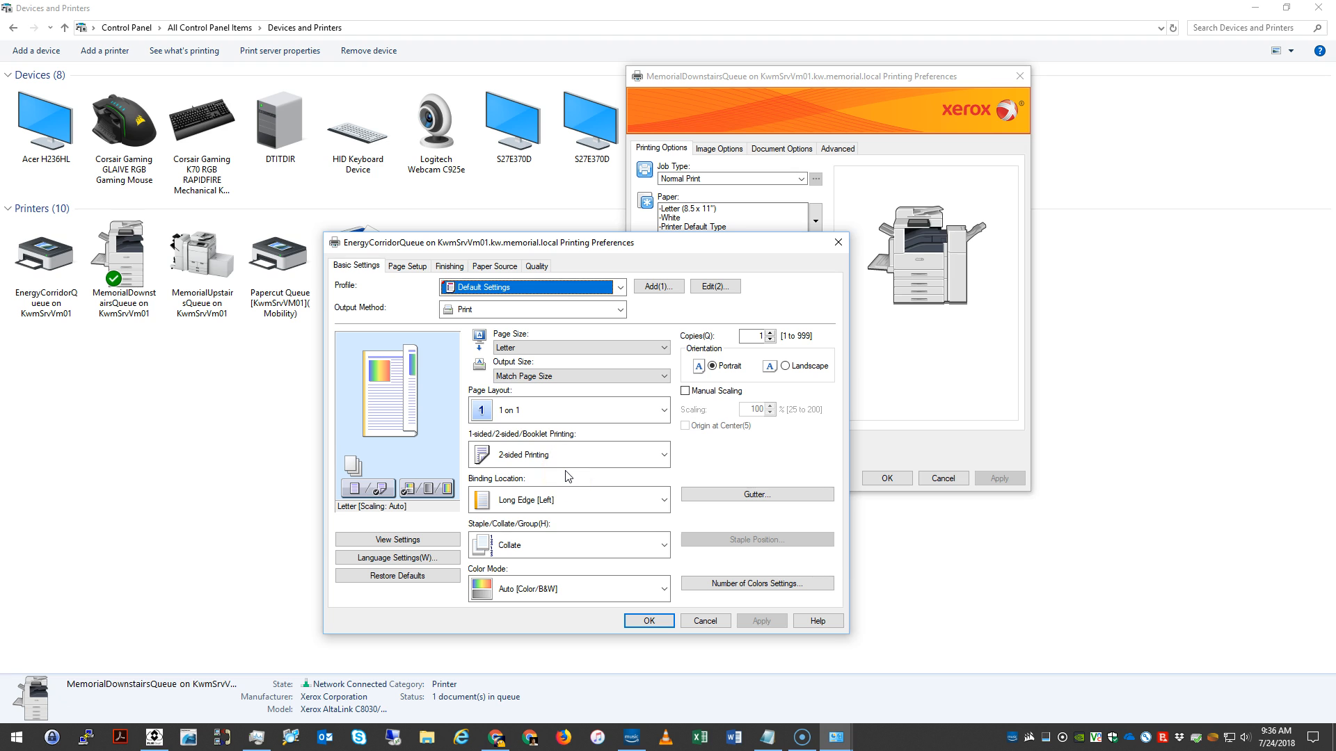
{"action": "left_click", "coordinate": [705, 621]}
{"action": "left_click", "coordinate": [943, 478]}
Step: Review the printing preferences of the Papercut Queue on KwmSrvVm01, then cancel the dialog
{"action": "left_click", "coordinate": [358, 264]}
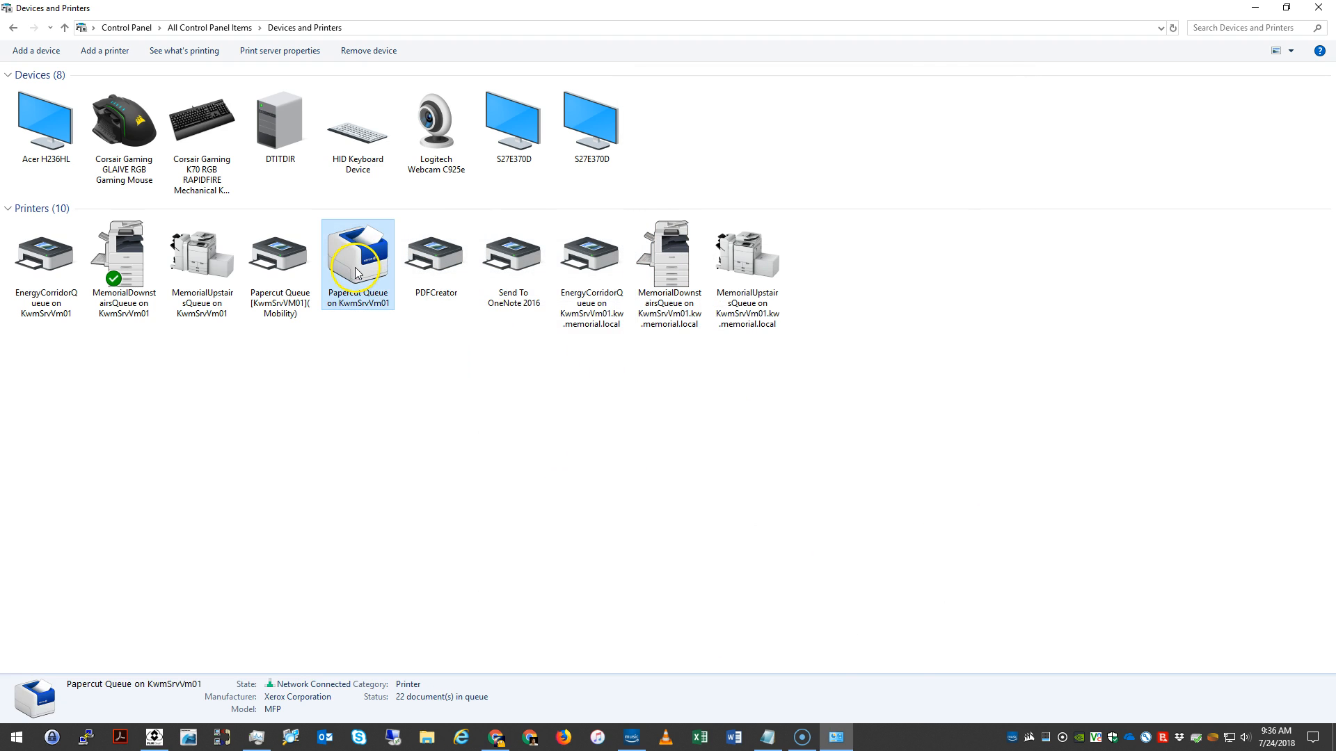
{"action": "right_click", "coordinate": [357, 268]}
{"action": "left_click", "coordinate": [416, 343]}
{"action": "left_click_drag", "start_coordinate": [637, 363], "coordinate": [1099, 177]}
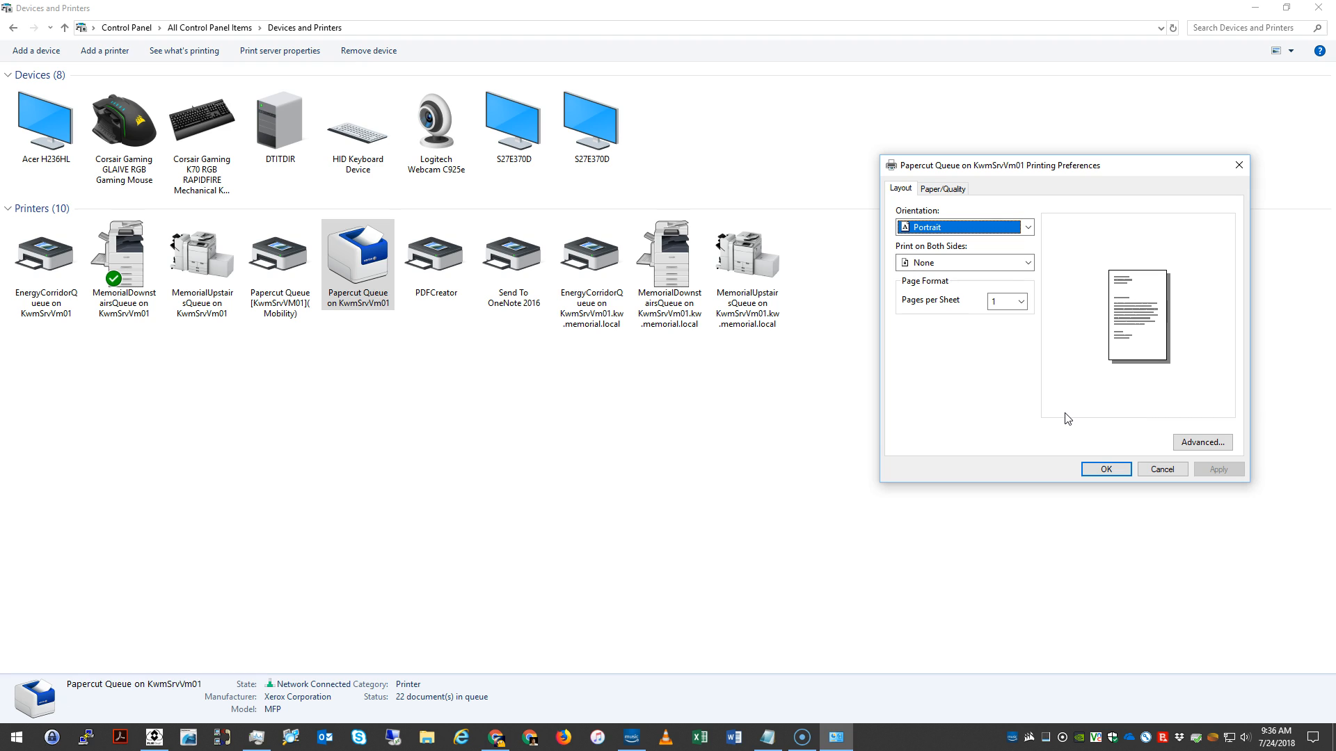
{"action": "left_click", "coordinate": [904, 396]}
{"action": "left_click", "coordinate": [1184, 468]}
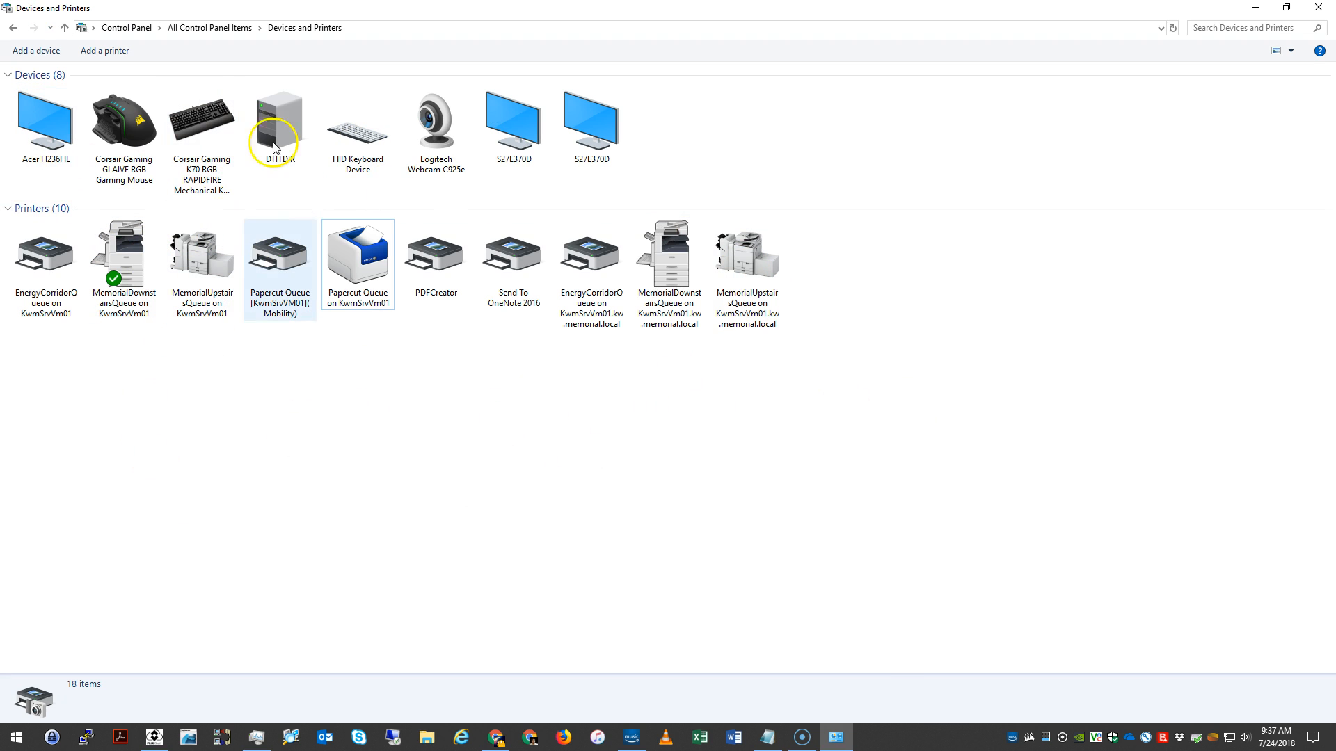
Step: Remove the EnergyCorridorQueue, MemorialDownstairsQueue and MemorialUpstairsQueue printers on KwmSrvVm01.kw.memorial.local
{"action": "right_click", "coordinate": [582, 292]}
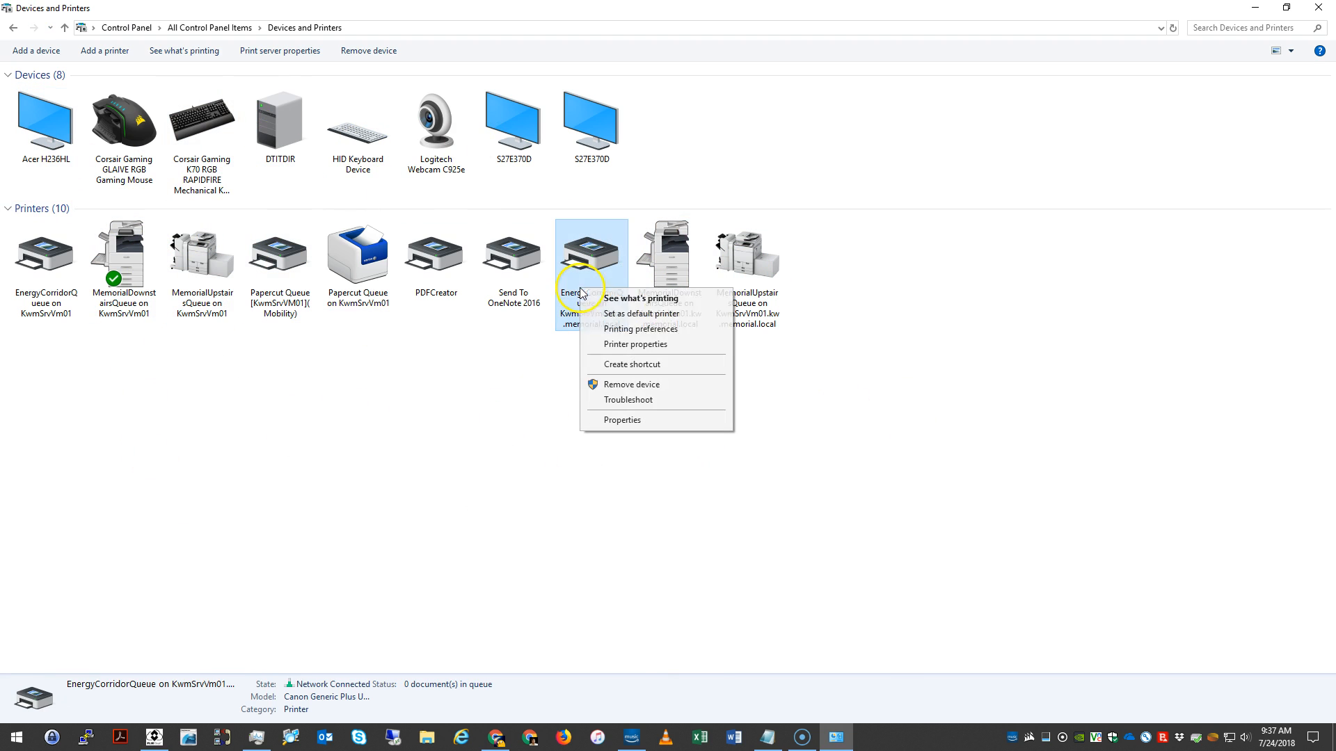
{"action": "left_click", "coordinate": [627, 384]}
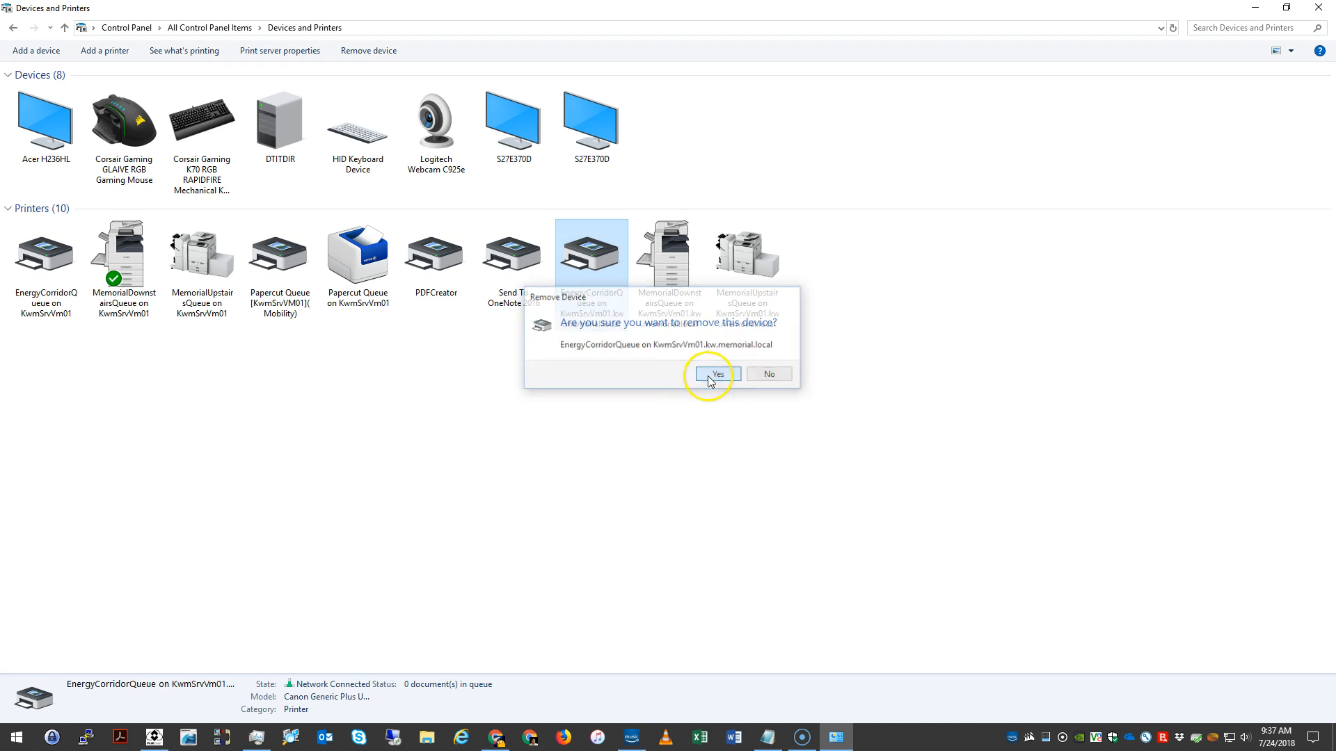
{"action": "left_click", "coordinate": [709, 376]}
{"action": "right_click", "coordinate": [596, 263]}
{"action": "left_click", "coordinate": [637, 399]}
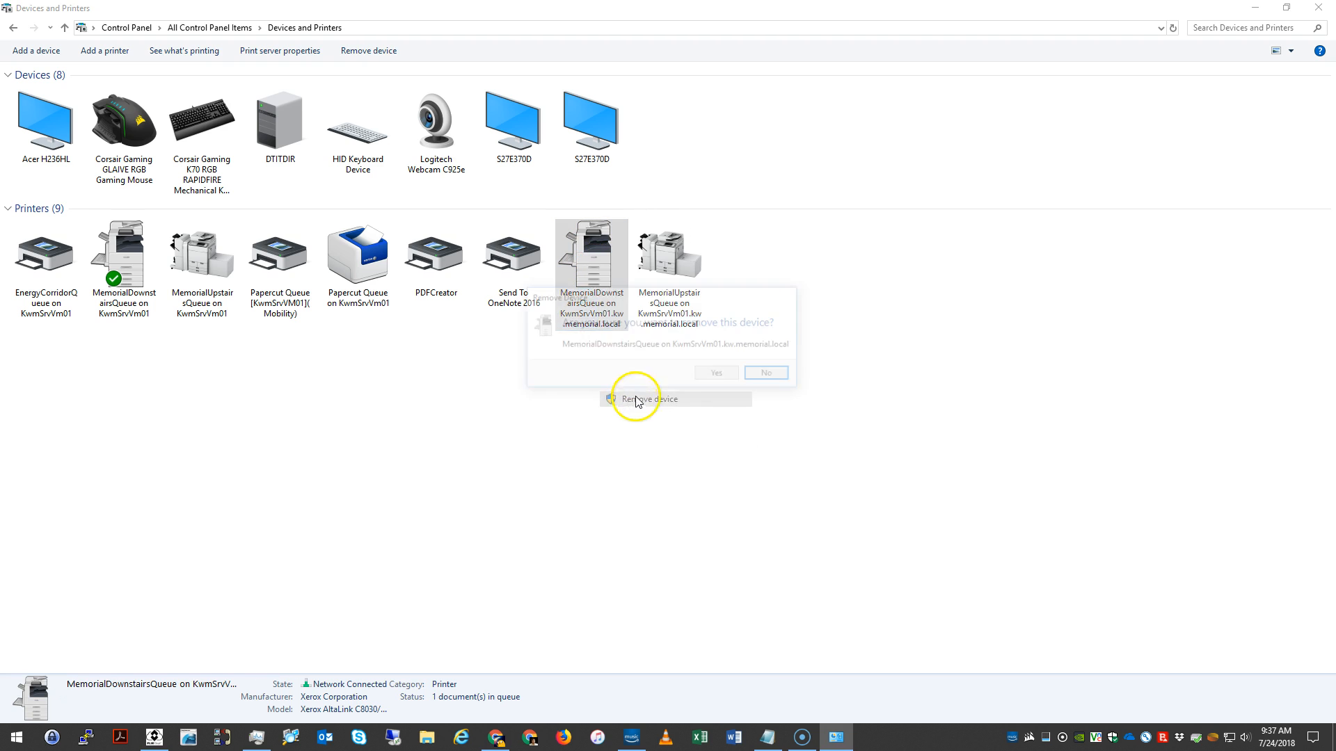
{"action": "left_click", "coordinate": [716, 374]}
{"action": "right_click", "coordinate": [590, 264]}
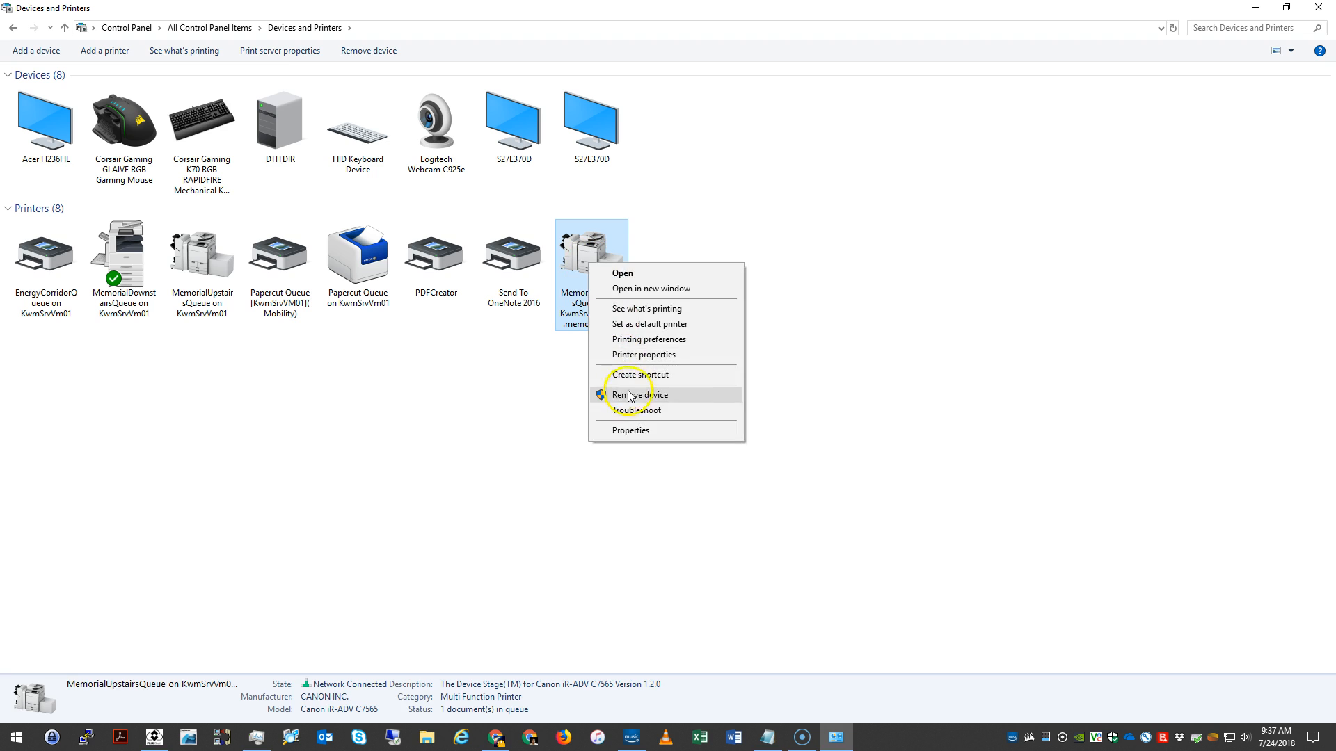
{"action": "left_click", "coordinate": [630, 395]}
{"action": "left_click", "coordinate": [724, 374]}
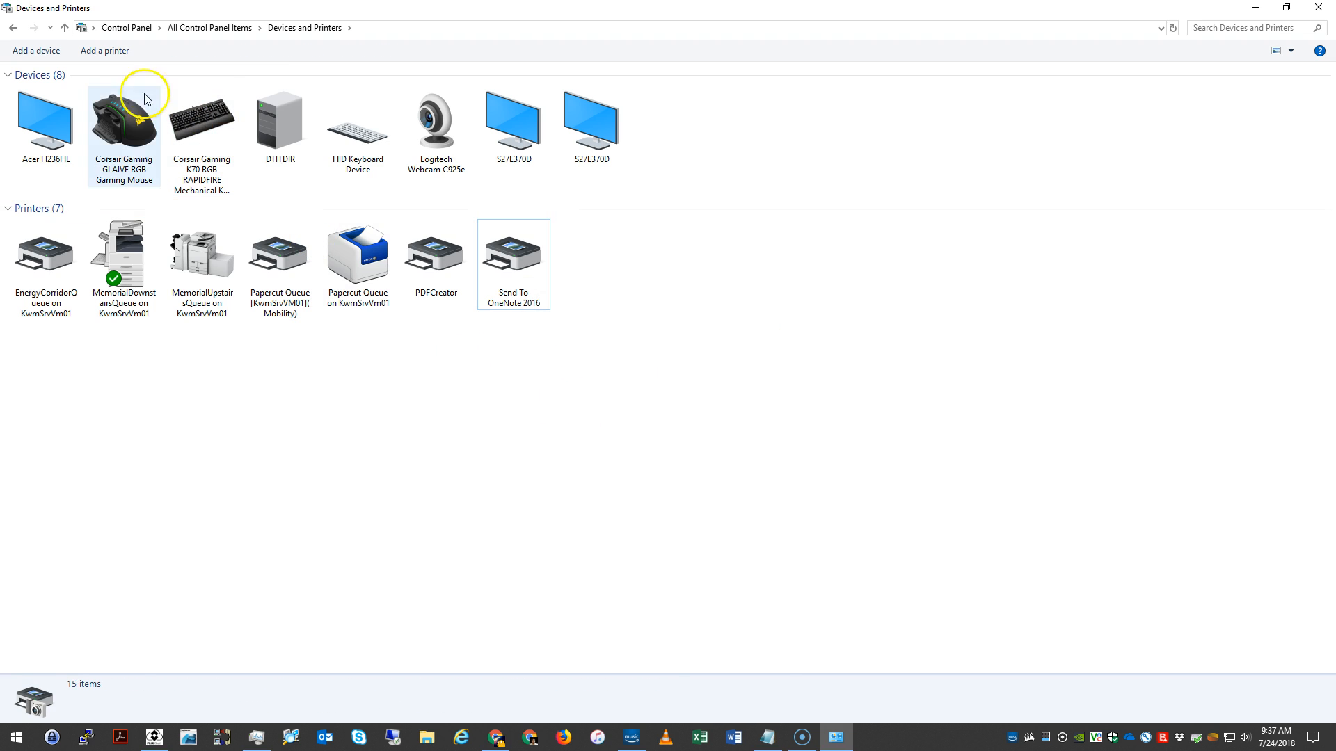
{"action": "left_click_drag", "start_coordinate": [561, 355], "coordinate": [239, 411]}
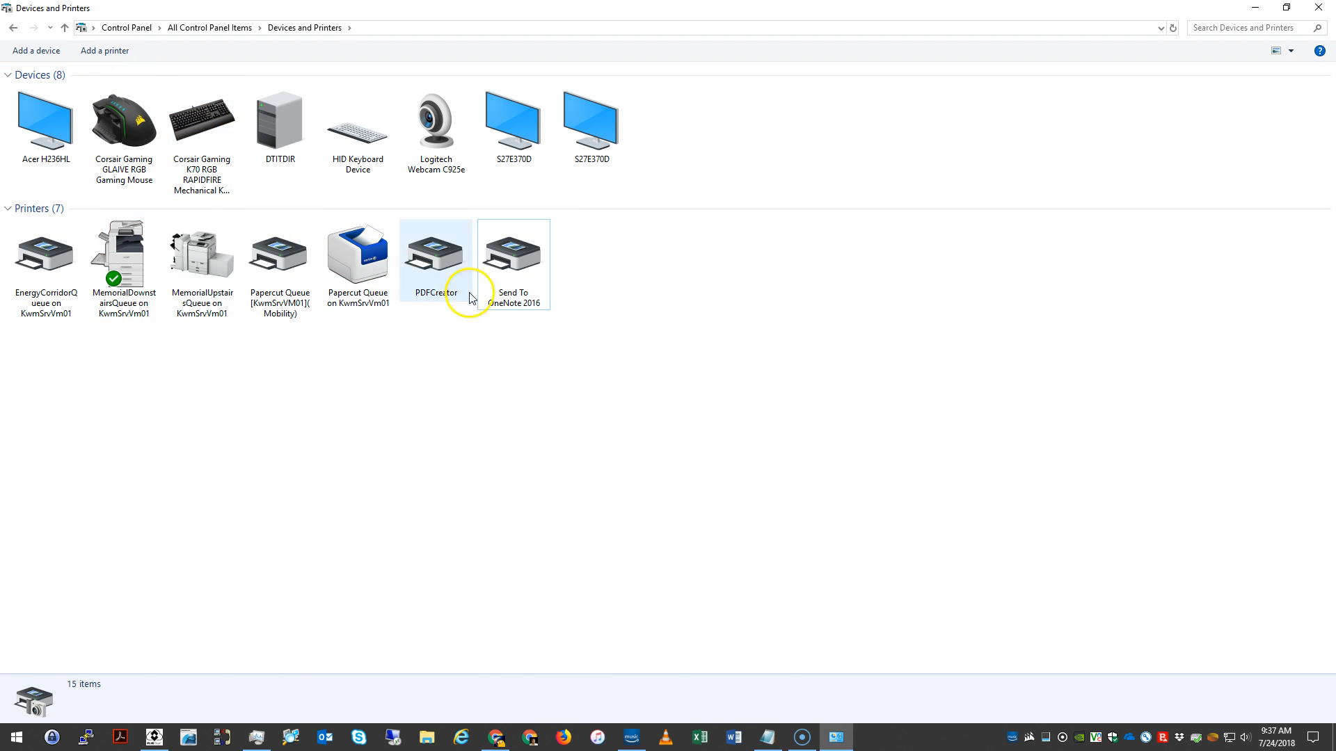
Step: Start adding a printer and locate the MemorialDownstairsQueue, MemorialUpstairsQueue and EnergyCorridorQueue on KWMSRVVM01 among the discovered devices
{"action": "left_click", "coordinate": [103, 54]}
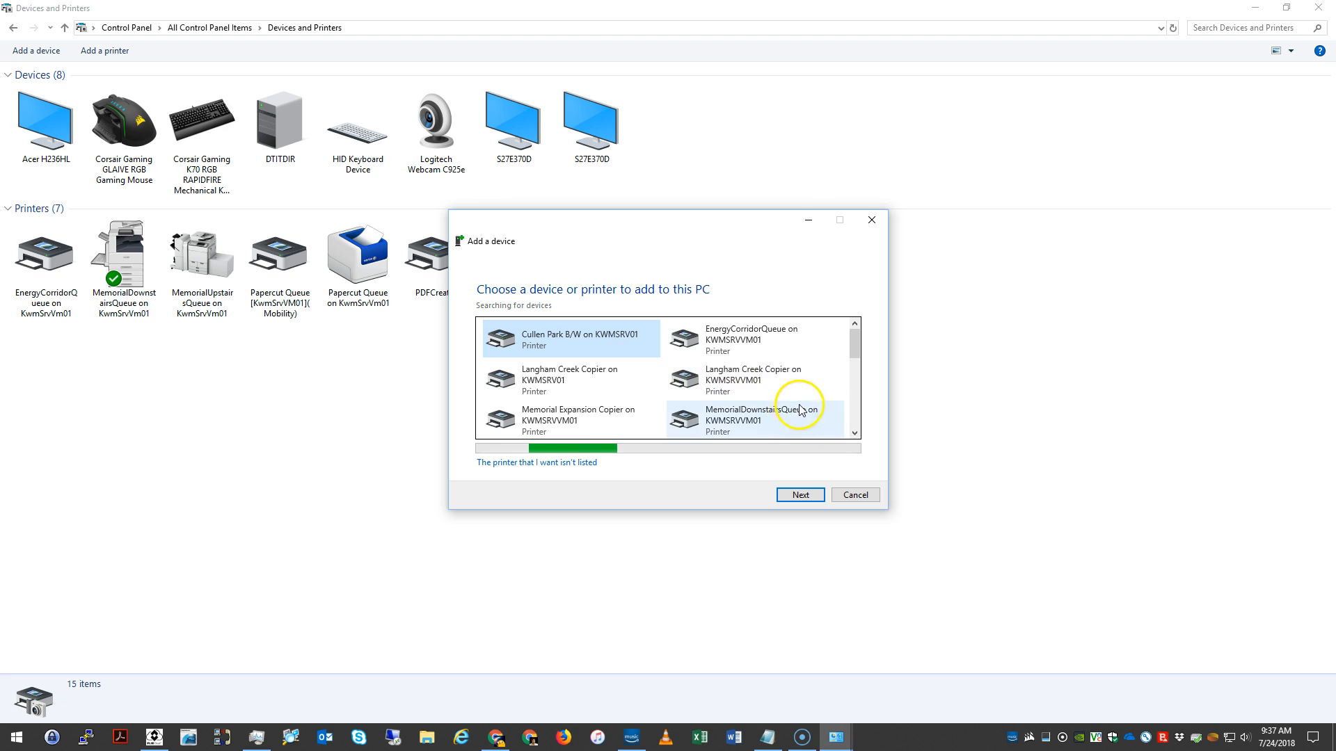
{"action": "left_click", "coordinate": [771, 417]}
{"action": "scroll", "coordinate": [754, 390], "scroll_direction": "down", "scroll_amount": 2}
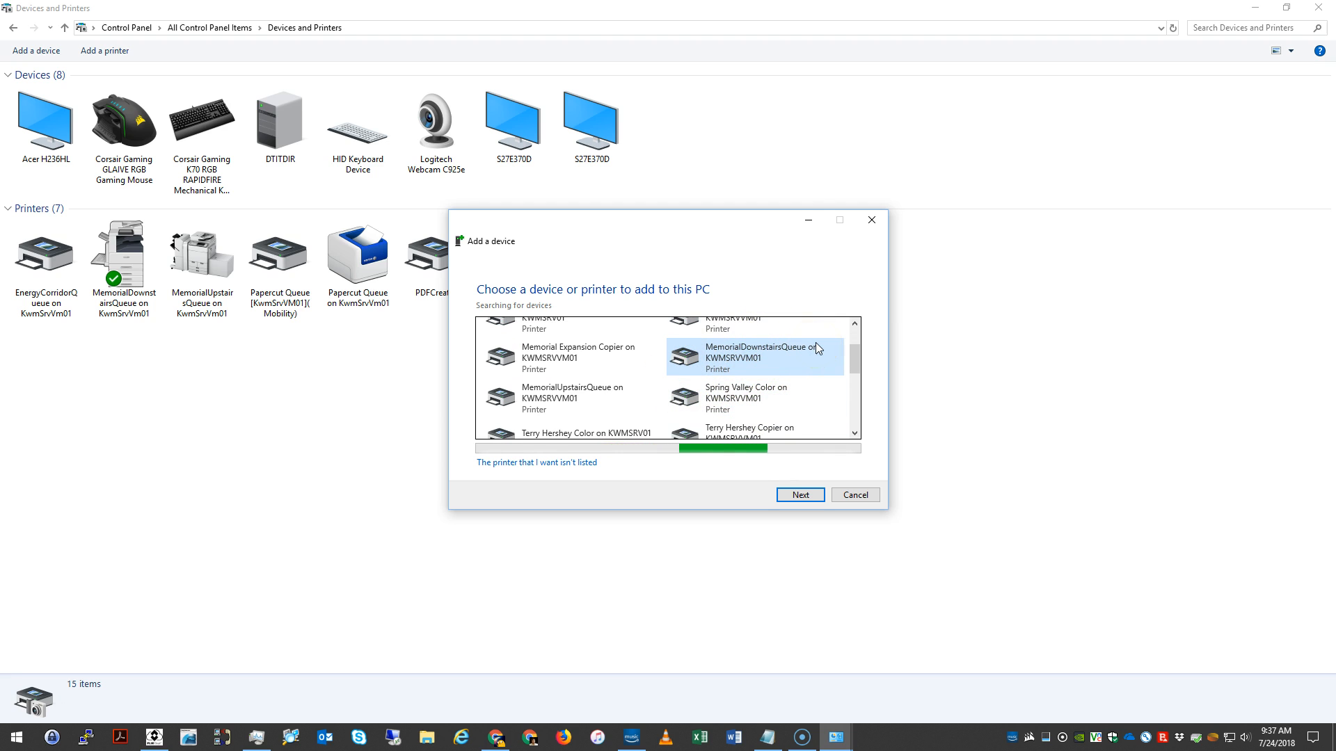
{"action": "left_click", "coordinate": [626, 407]}
{"action": "scroll", "coordinate": [647, 400], "scroll_direction": "down", "scroll_amount": 1}
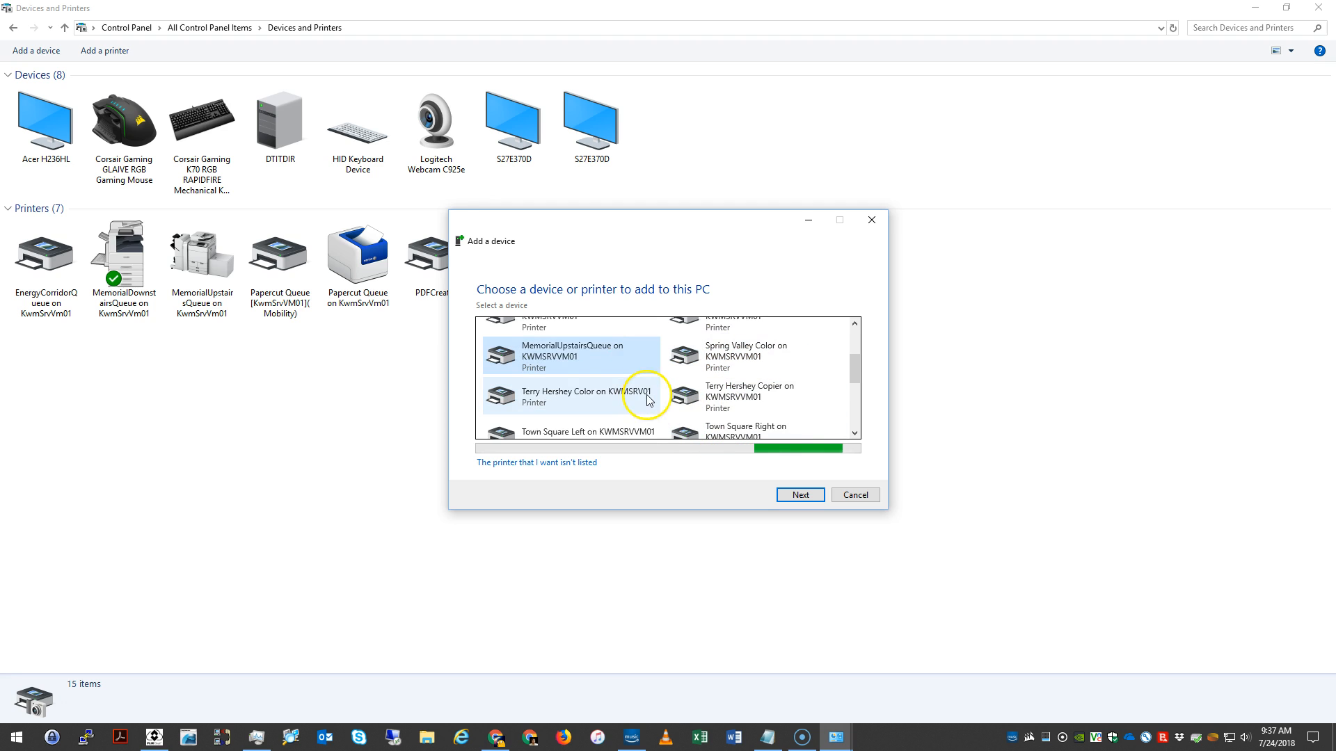
{"action": "scroll", "coordinate": [645, 400], "scroll_direction": "up", "scroll_amount": 2}
{"action": "left_click", "coordinate": [743, 335]}
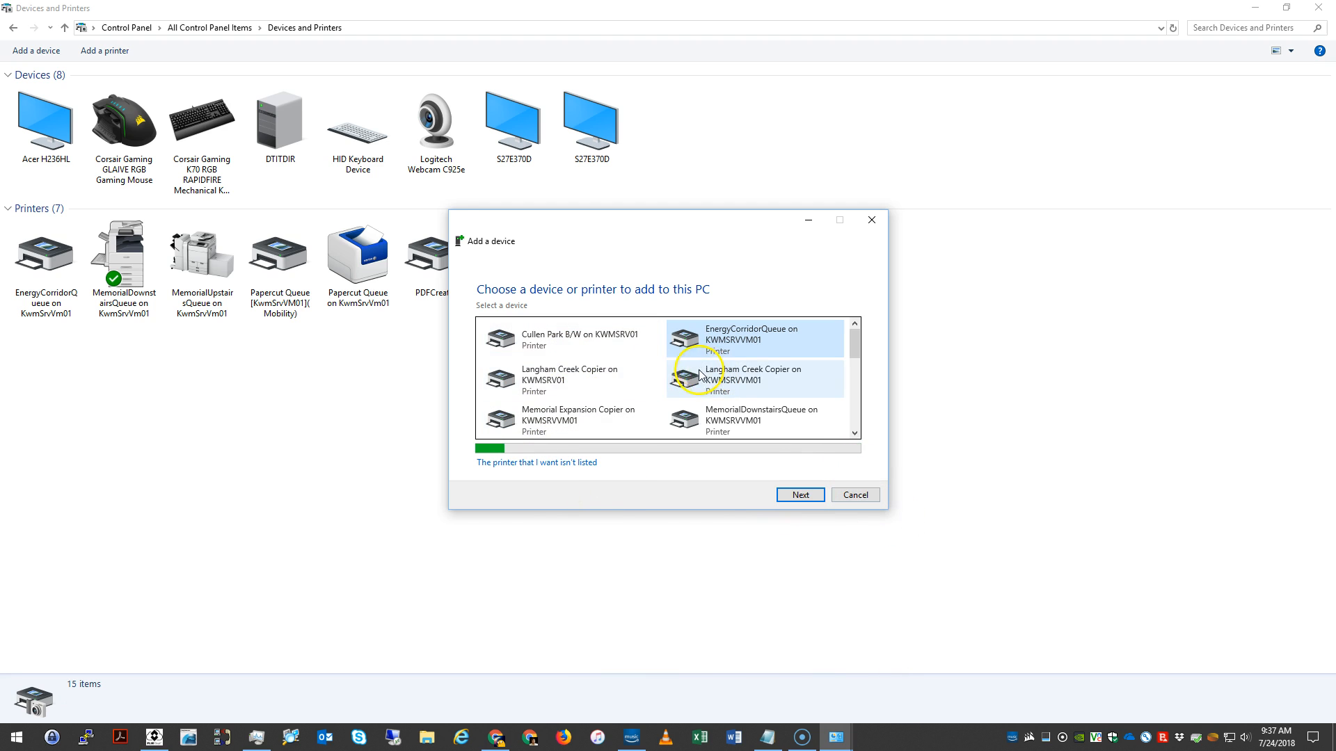
{"action": "scroll", "coordinate": [756, 384], "scroll_direction": "down", "scroll_amount": 1}
{"action": "scroll", "coordinate": [756, 383], "scroll_direction": "up", "scroll_amount": 1}
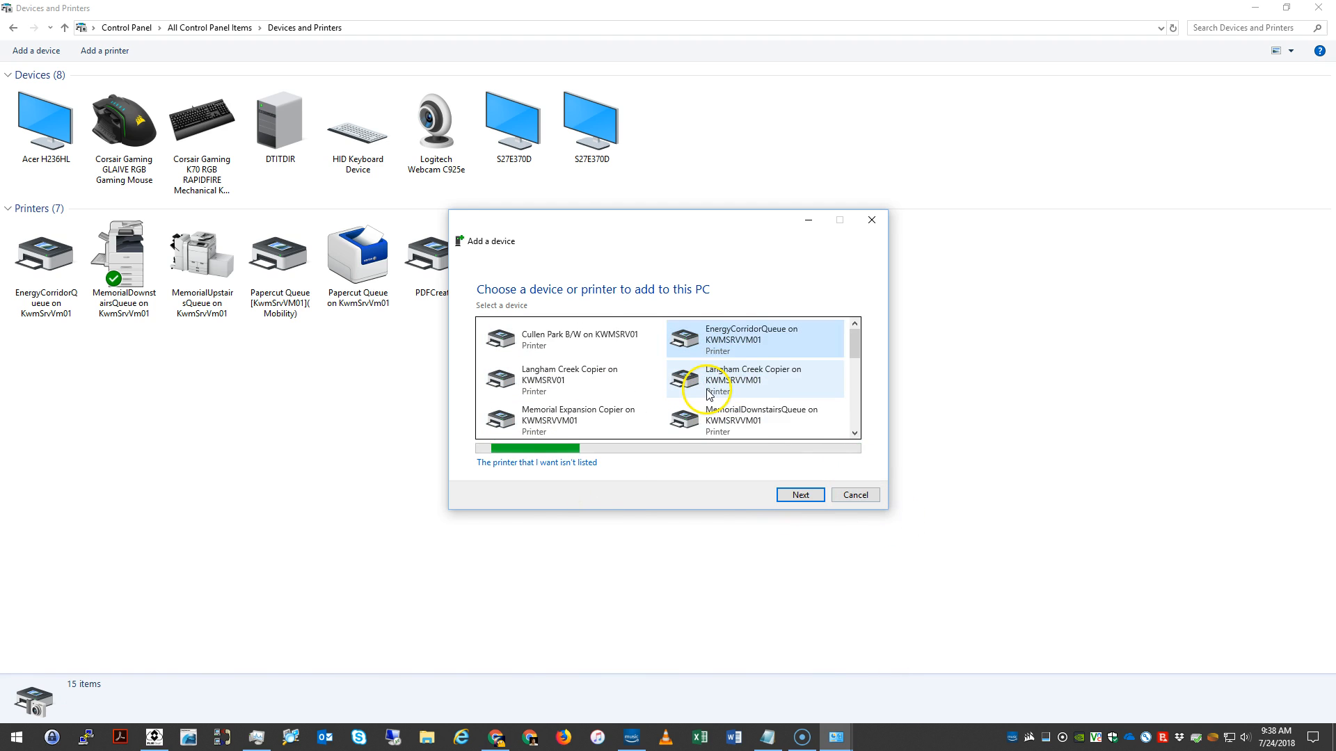
Step: Choose to add an unlisted shared printer by name, enter \\KwmSrvVm01\ and look through the suggested queues
{"action": "left_click", "coordinate": [493, 467]}
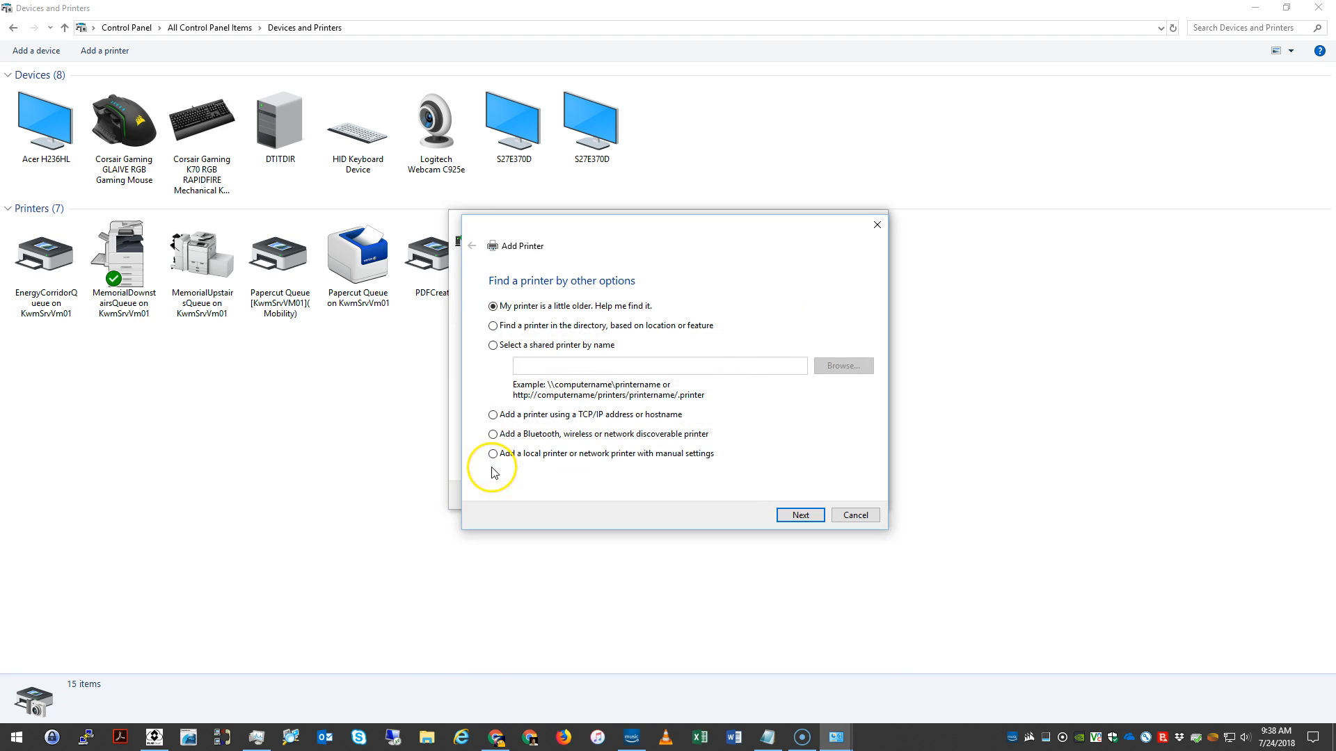
{"action": "left_click", "coordinate": [492, 347]}
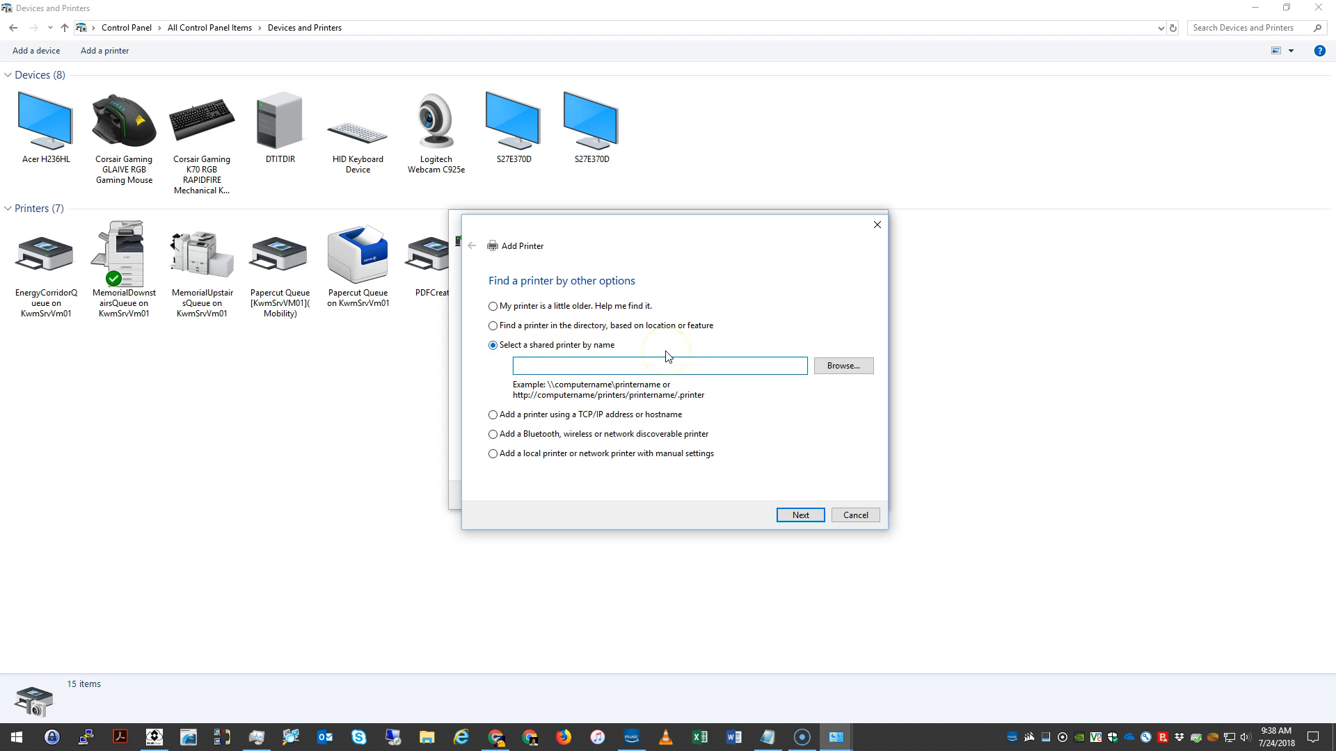
{"action": "type", "text": "\\\\KwmSr"}
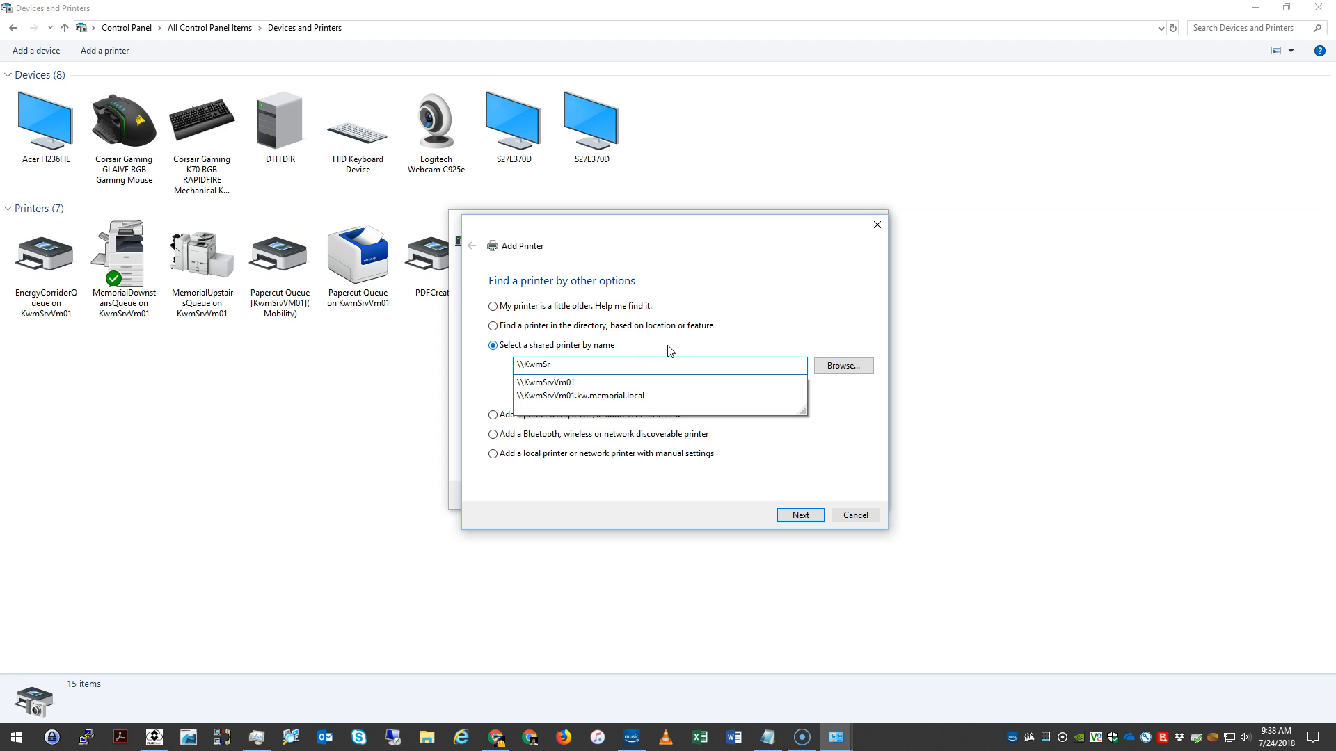
{"action": "type", "text": "vVm01\\"}
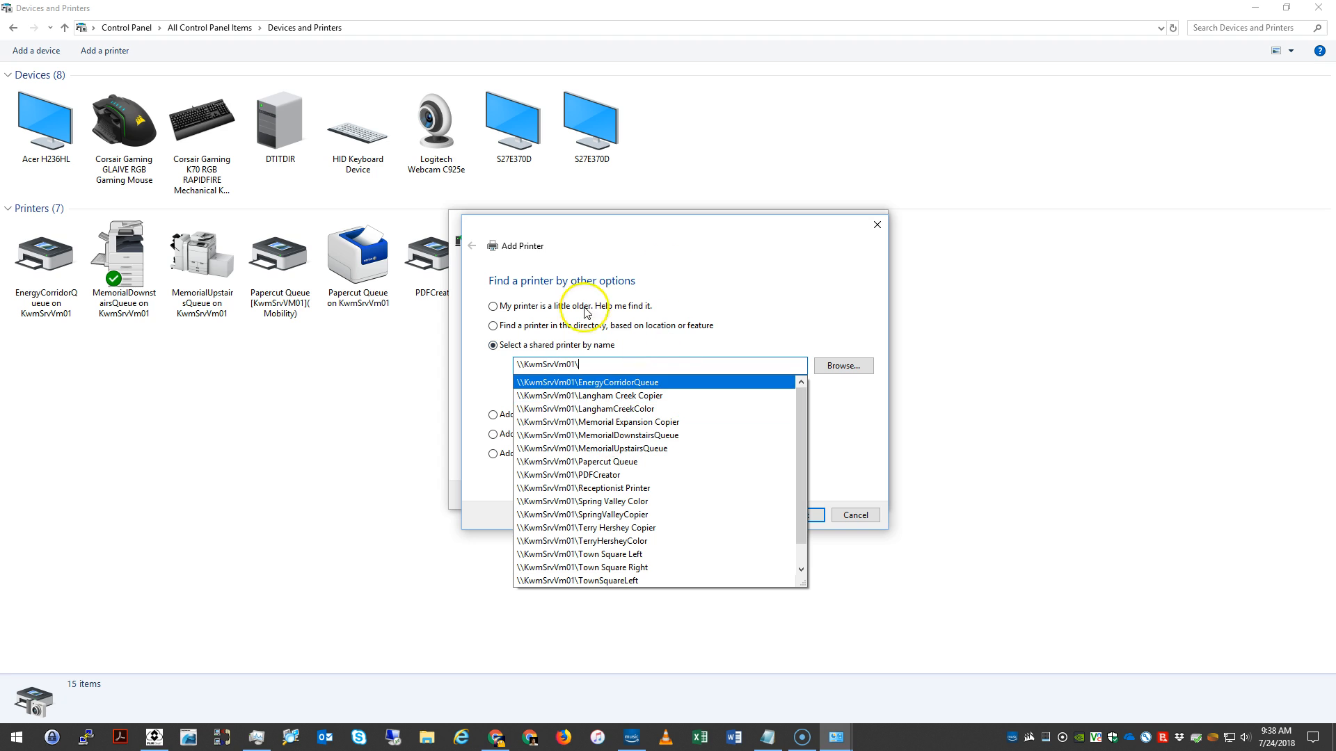
{"action": "scroll", "coordinate": [651, 492], "scroll_direction": "down", "scroll_amount": 1}
{"action": "scroll", "coordinate": [649, 487], "scroll_direction": "up", "scroll_amount": 1}
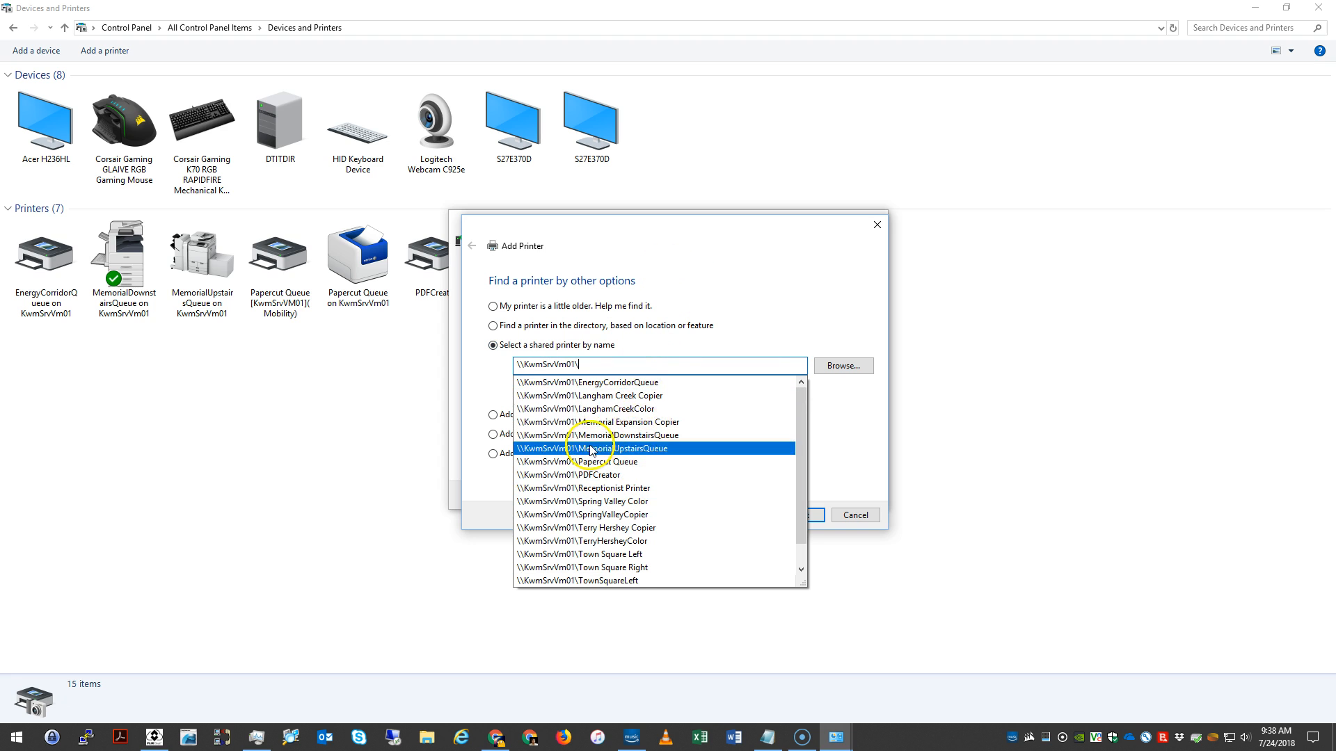
Step: Complete the name as \\KwmSrvVm01\EnergyCorridorQueue and finish adding that printer without setting it as the default
{"action": "left_click", "coordinate": [623, 367]}
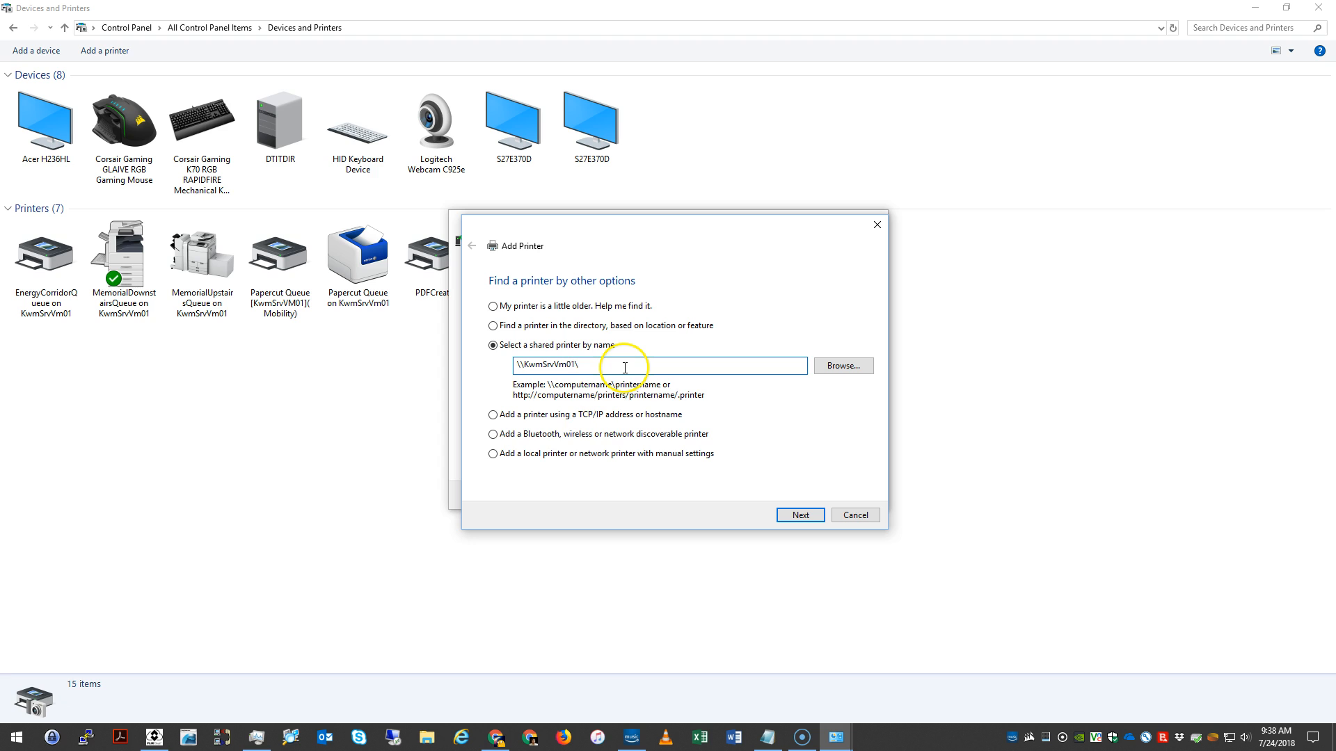
{"action": "type", "text": "Energ"}
{"action": "key", "text": "Down"}
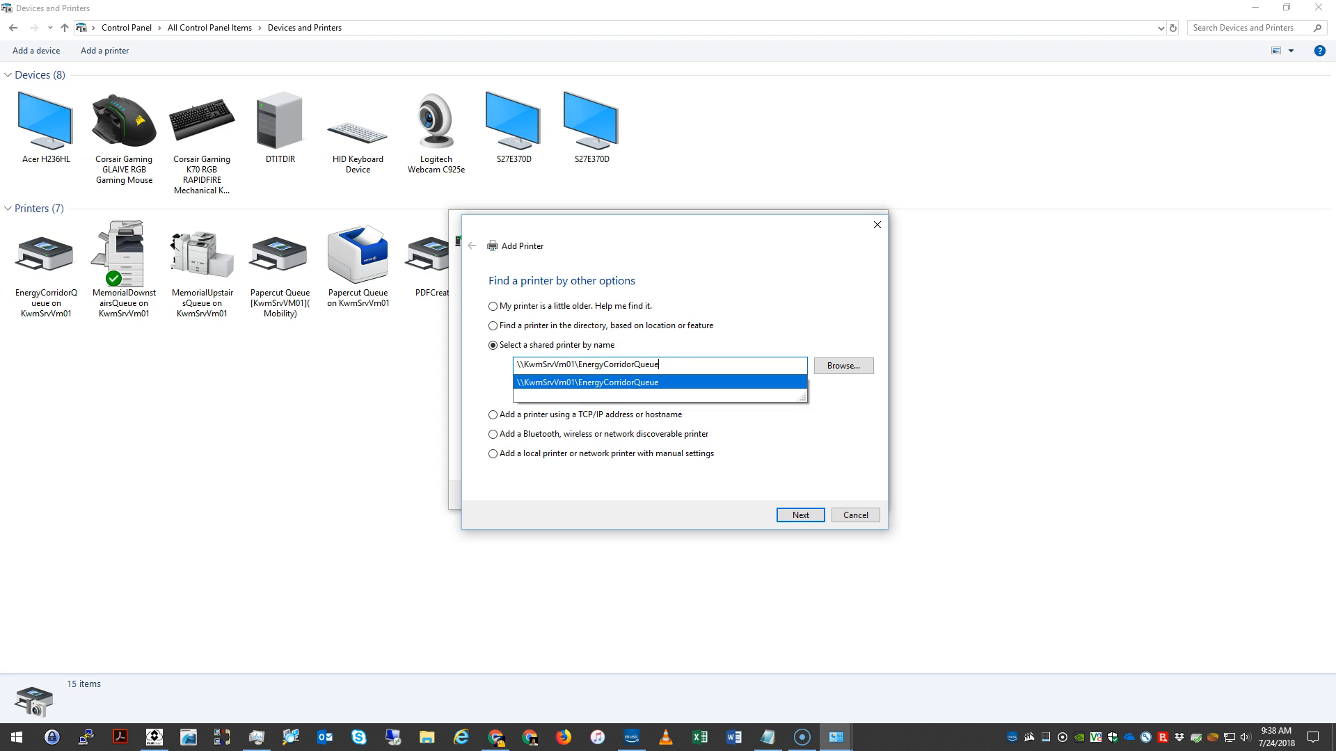
{"action": "key", "text": "Return"}
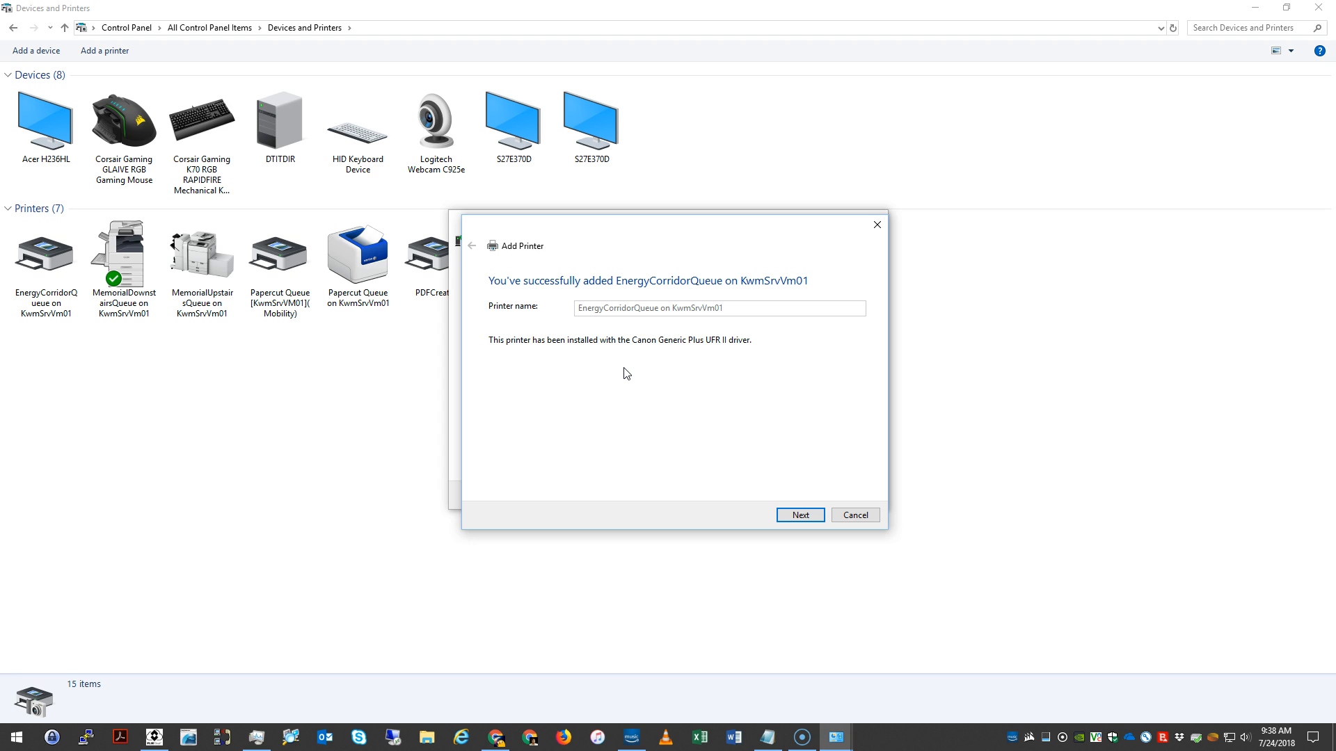
{"action": "left_click", "coordinate": [800, 515]}
{"action": "left_click", "coordinate": [593, 327]}
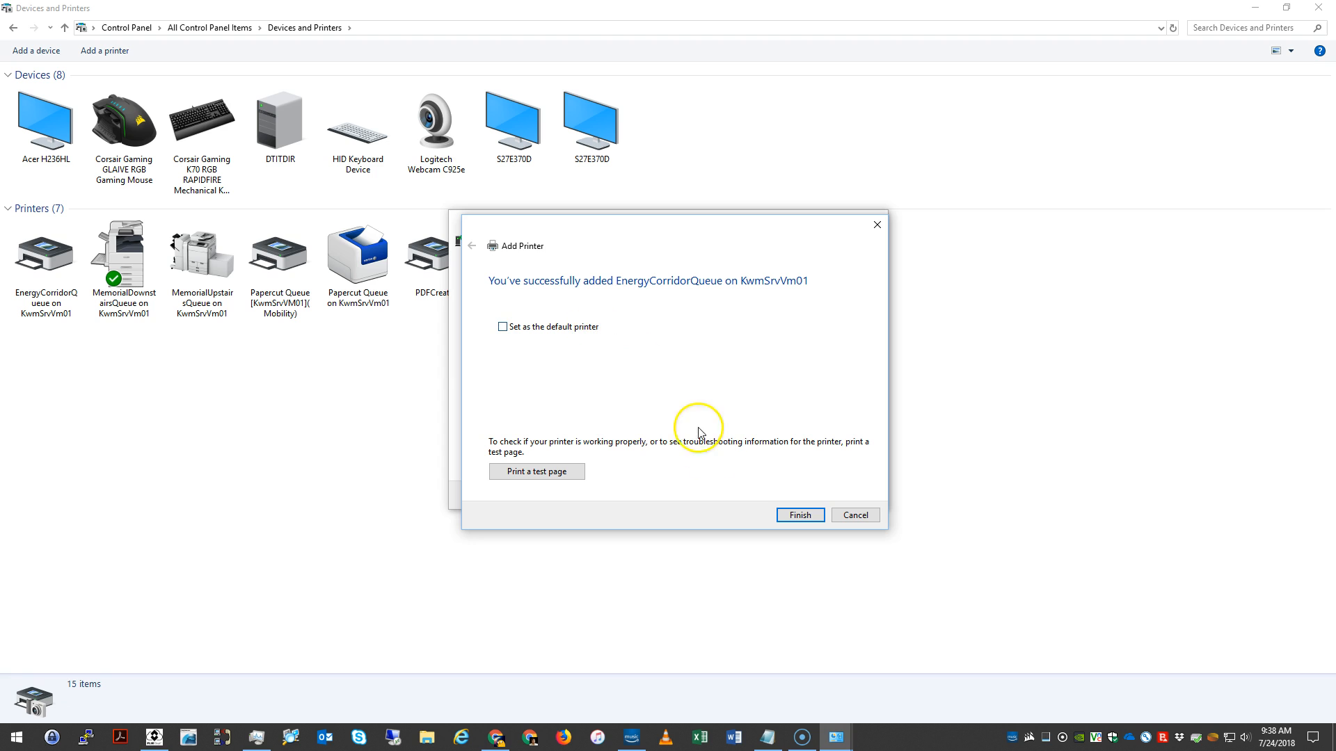
{"action": "left_click", "coordinate": [786, 515]}
Step: Start adding another shared printer by name and try to reach the KwmSrvVm01 server in the network printer browser
{"action": "left_click", "coordinate": [114, 51]}
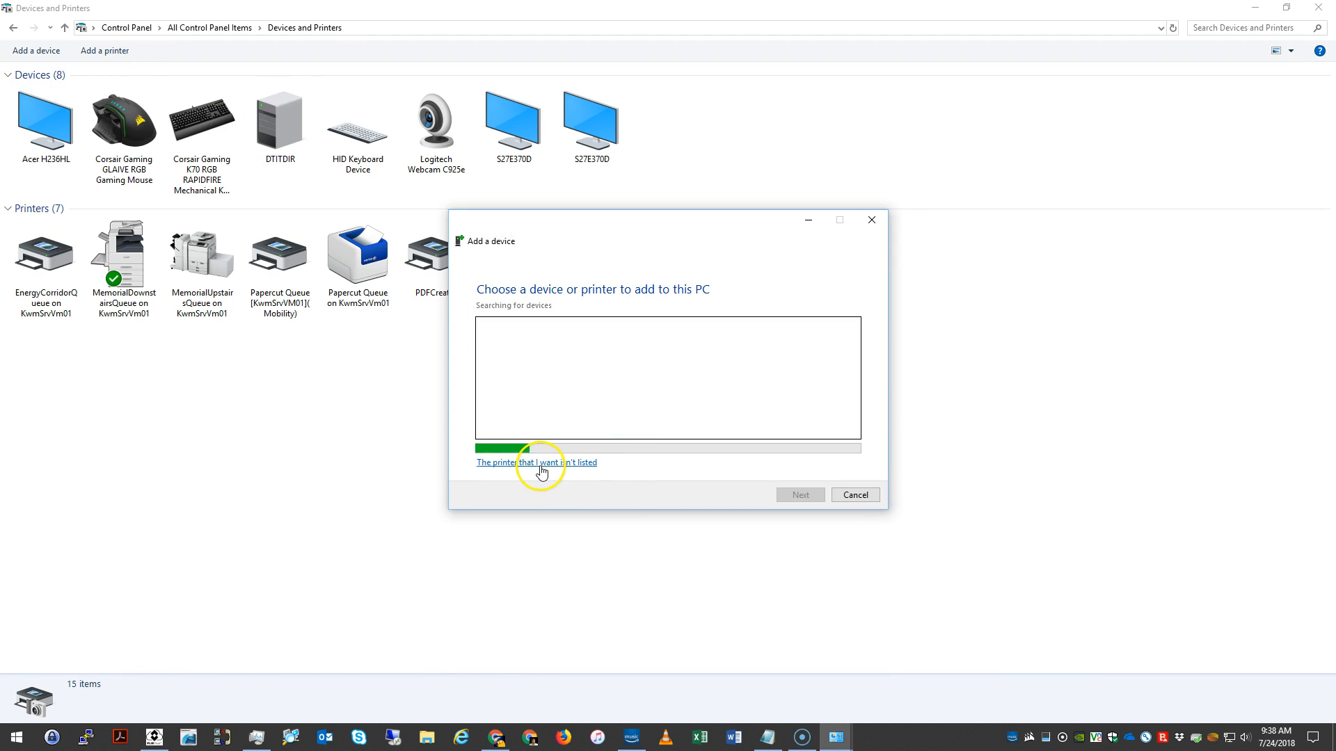
{"action": "left_click", "coordinate": [542, 462]}
{"action": "left_click", "coordinate": [521, 345]}
{"action": "left_click", "coordinate": [823, 364]}
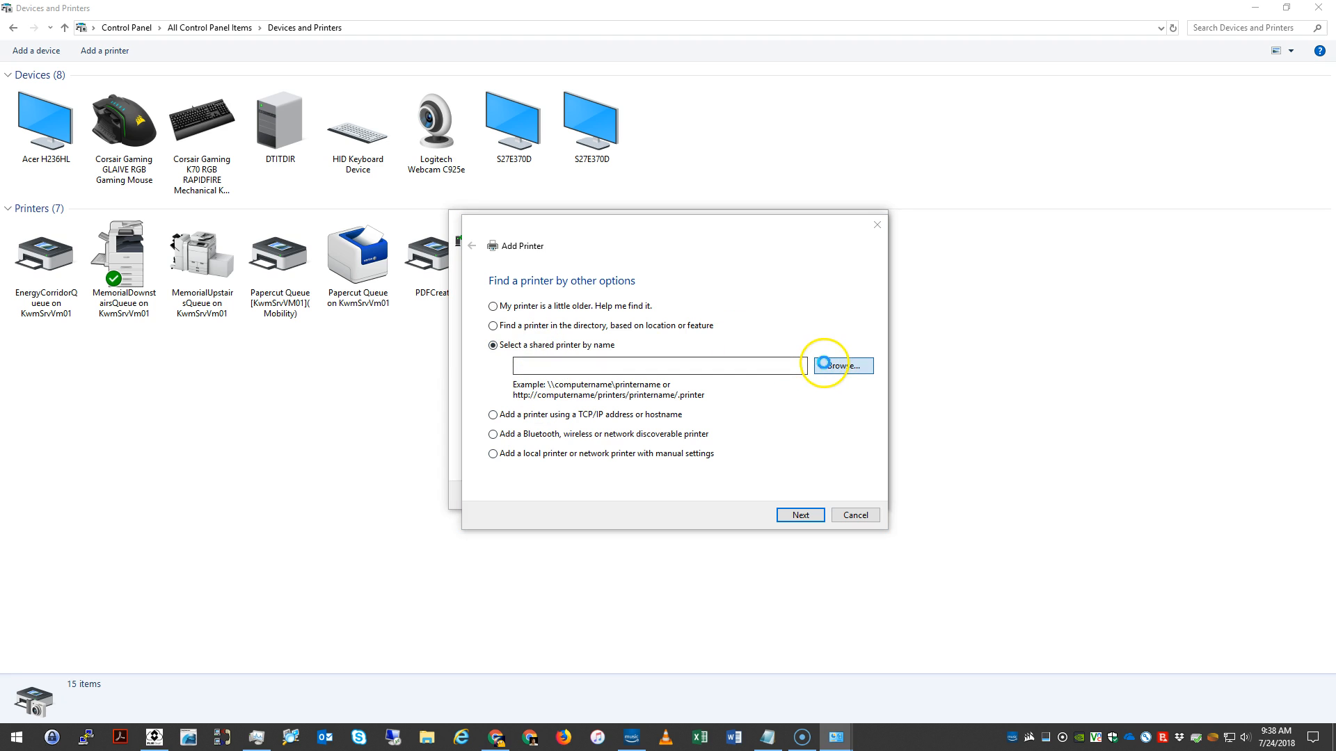
{"action": "left_click", "coordinate": [626, 270]}
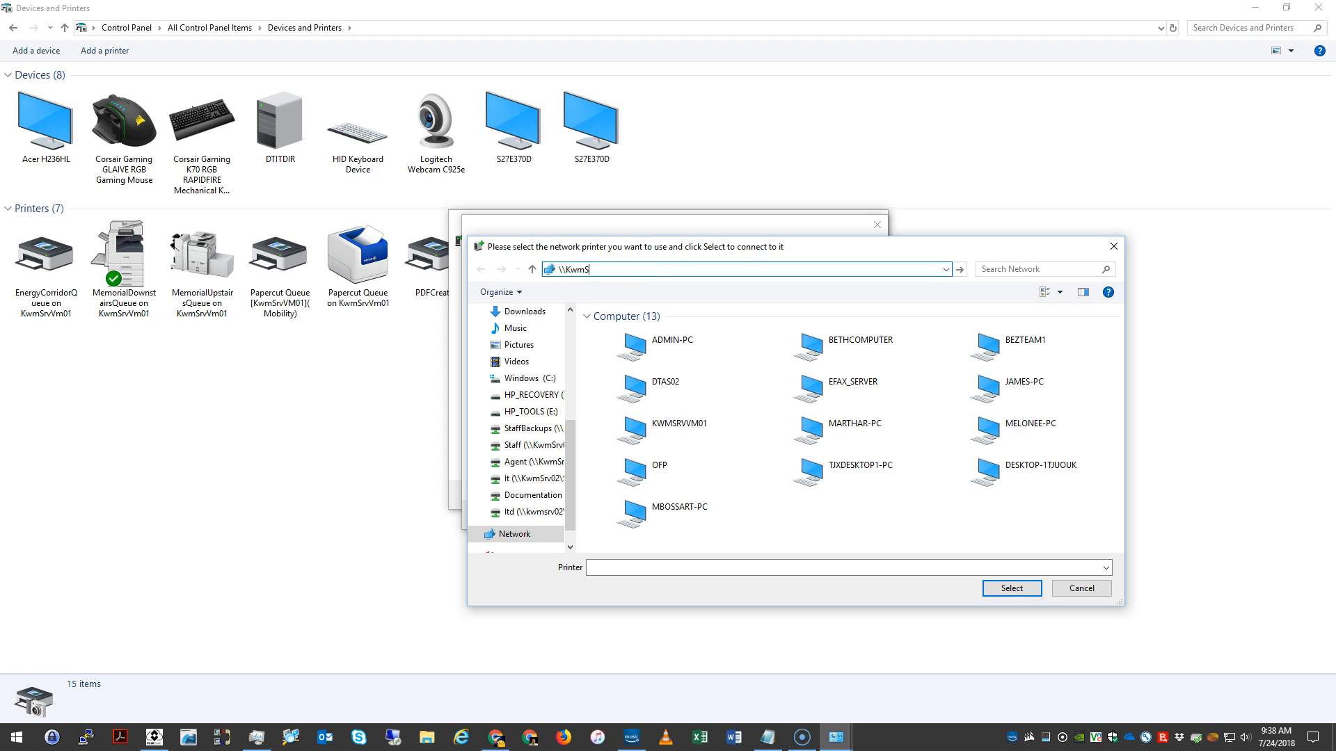
{"action": "key", "text": "Return"}
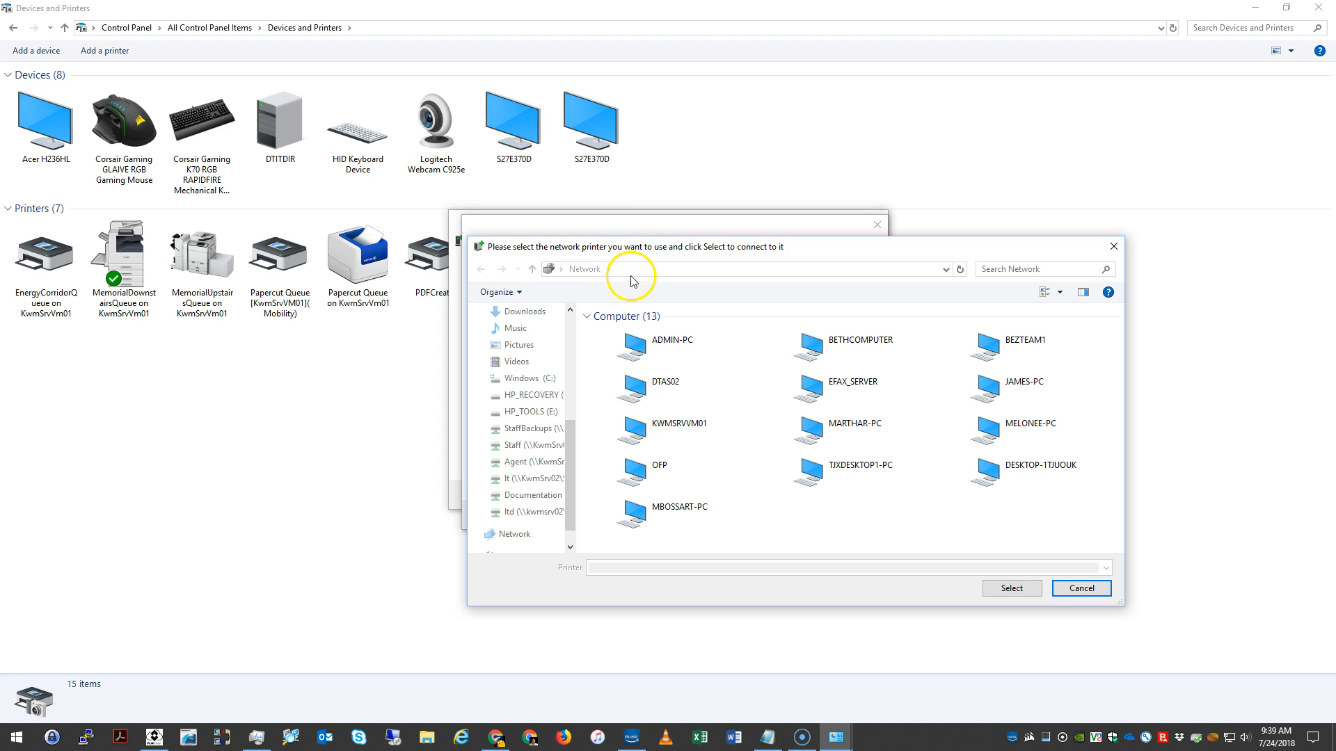
Step: Go to \\KwmSrvVm01\ in the network printer browser, look over its shared printers, then cancel adding a printer
{"action": "left_click_drag", "start_coordinate": [672, 247], "coordinate": [628, 245]}
{"action": "left_click", "coordinate": [608, 269]}
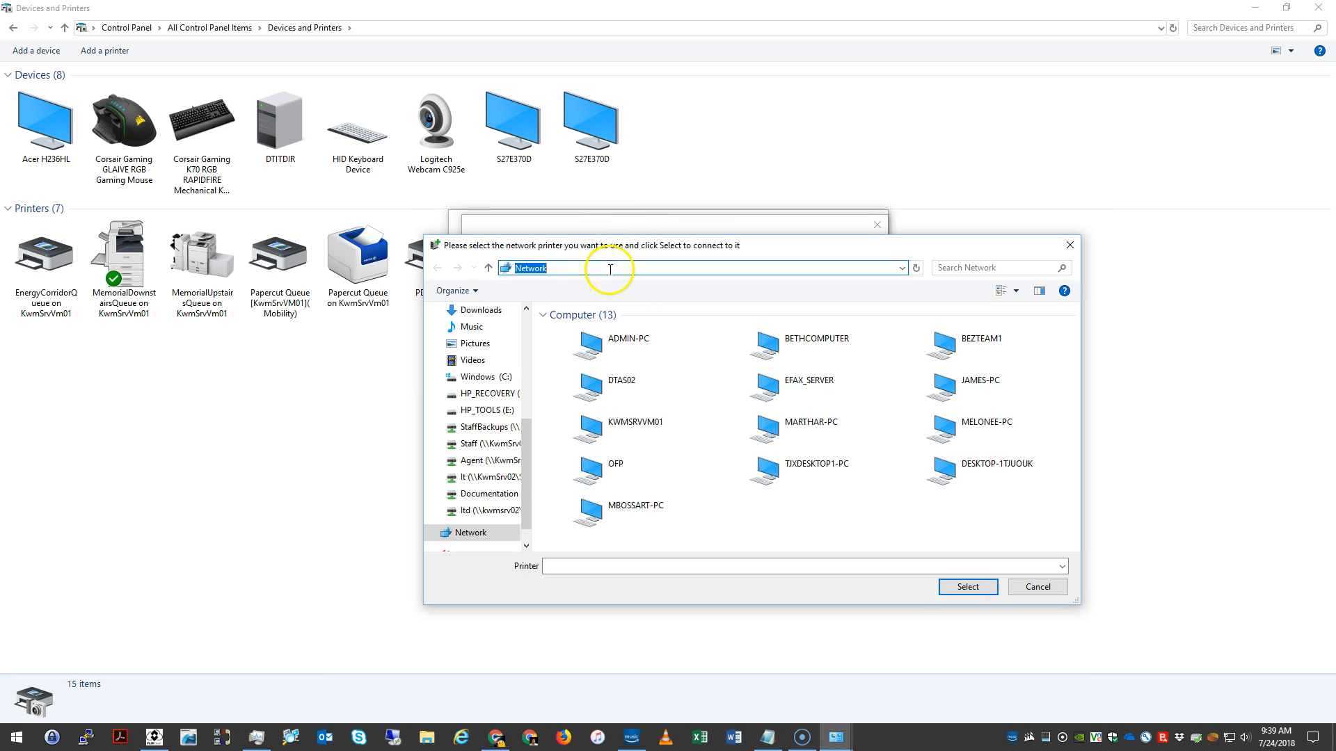
{"action": "type", "text": "\\KwmSr"}
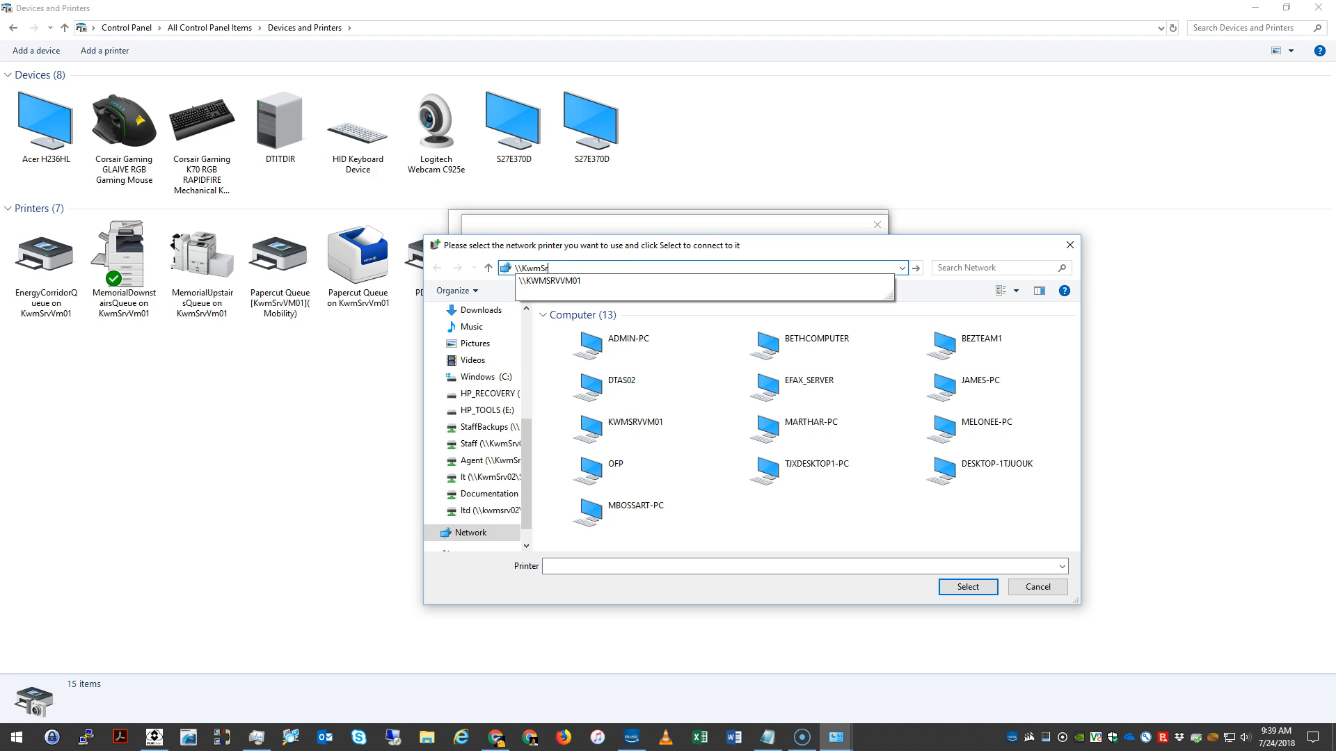
{"action": "type", "text": "vVm01"}
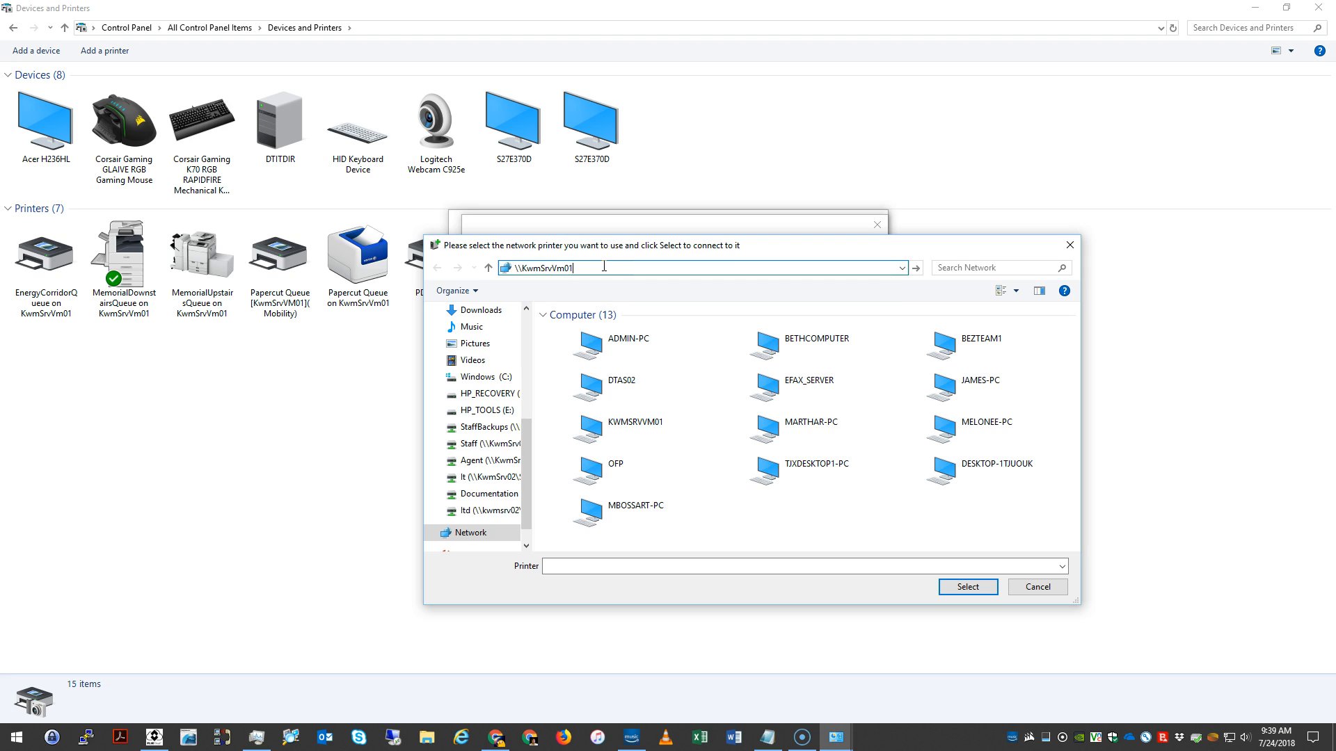
{"action": "type", "text": "\\"}
{"action": "key", "text": "Return"}
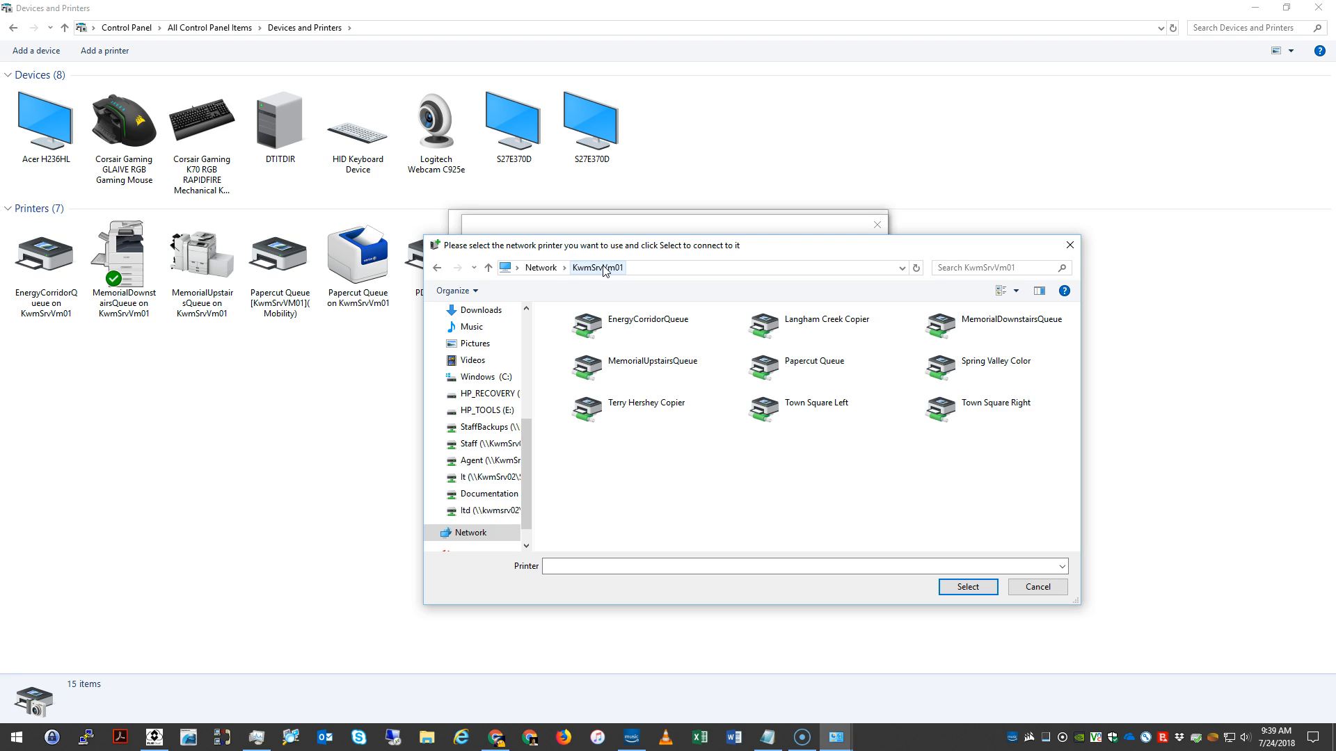
{"action": "left_click", "coordinate": [1036, 588]}
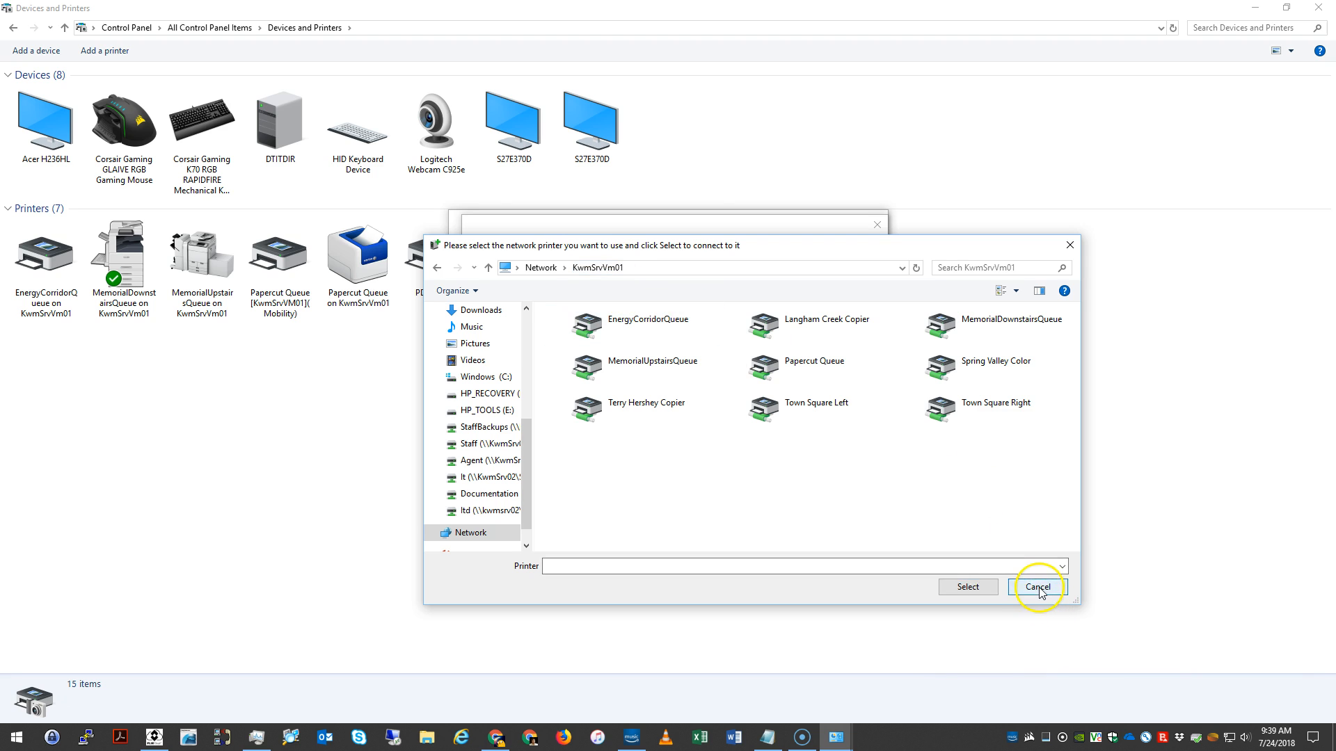
{"action": "left_click", "coordinate": [862, 515]}
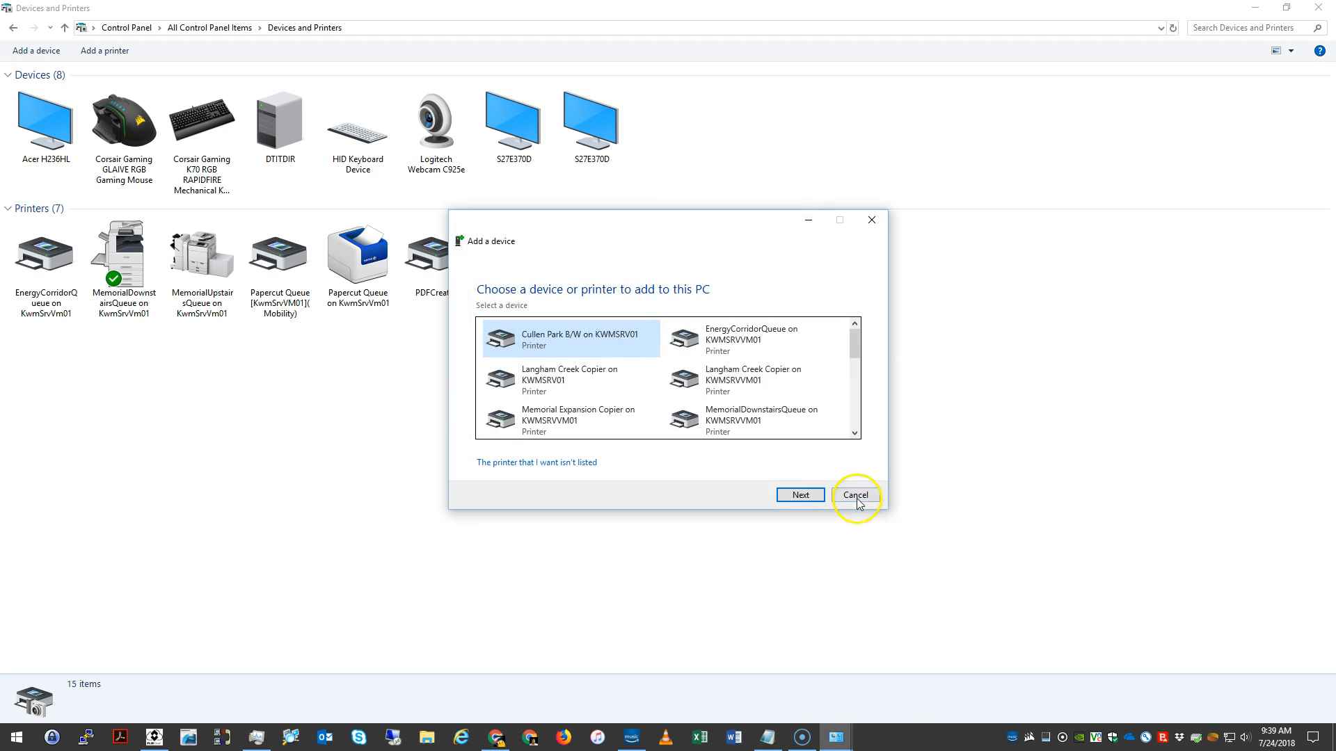
{"action": "left_click", "coordinate": [857, 498]}
{"action": "right_click", "coordinate": [731, 326]}
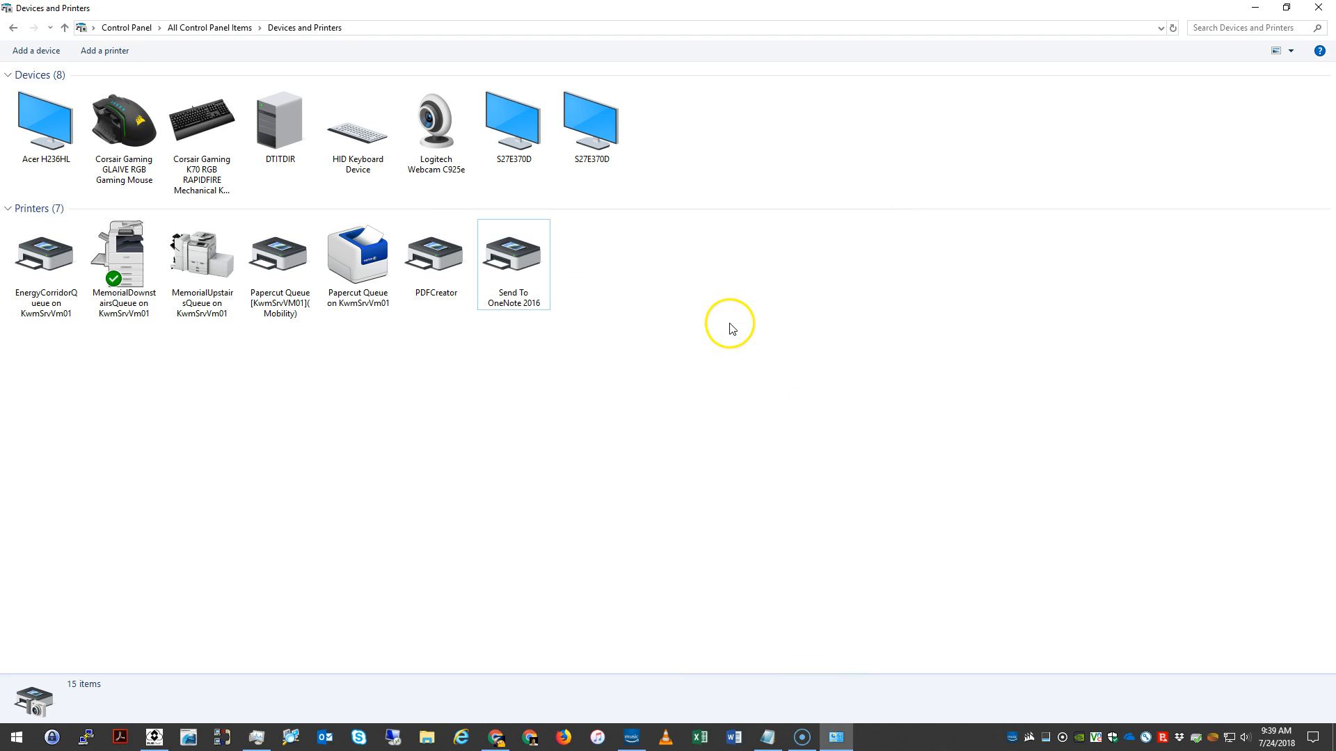
{"action": "left_click", "coordinate": [760, 377]}
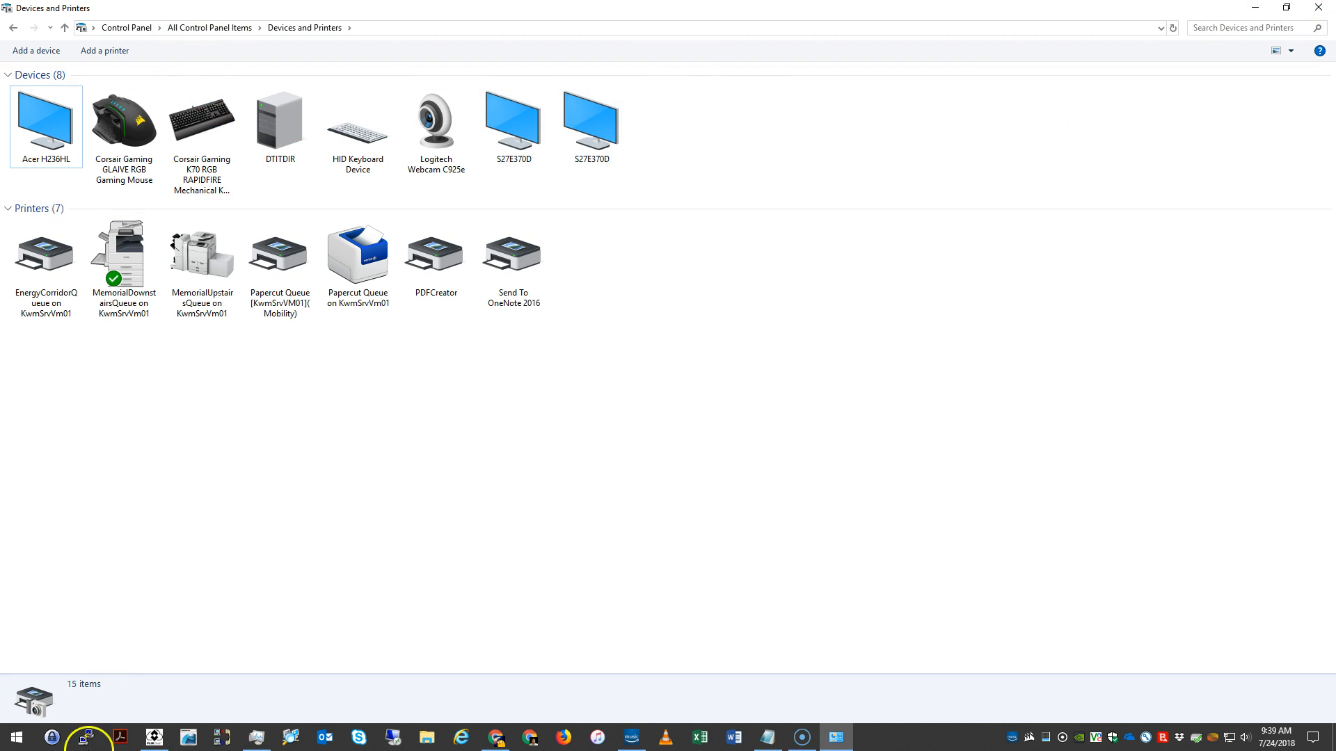
Step: Search Control Panel for "cred" and open Credential Manager
{"action": "left_click", "coordinate": [127, 28]}
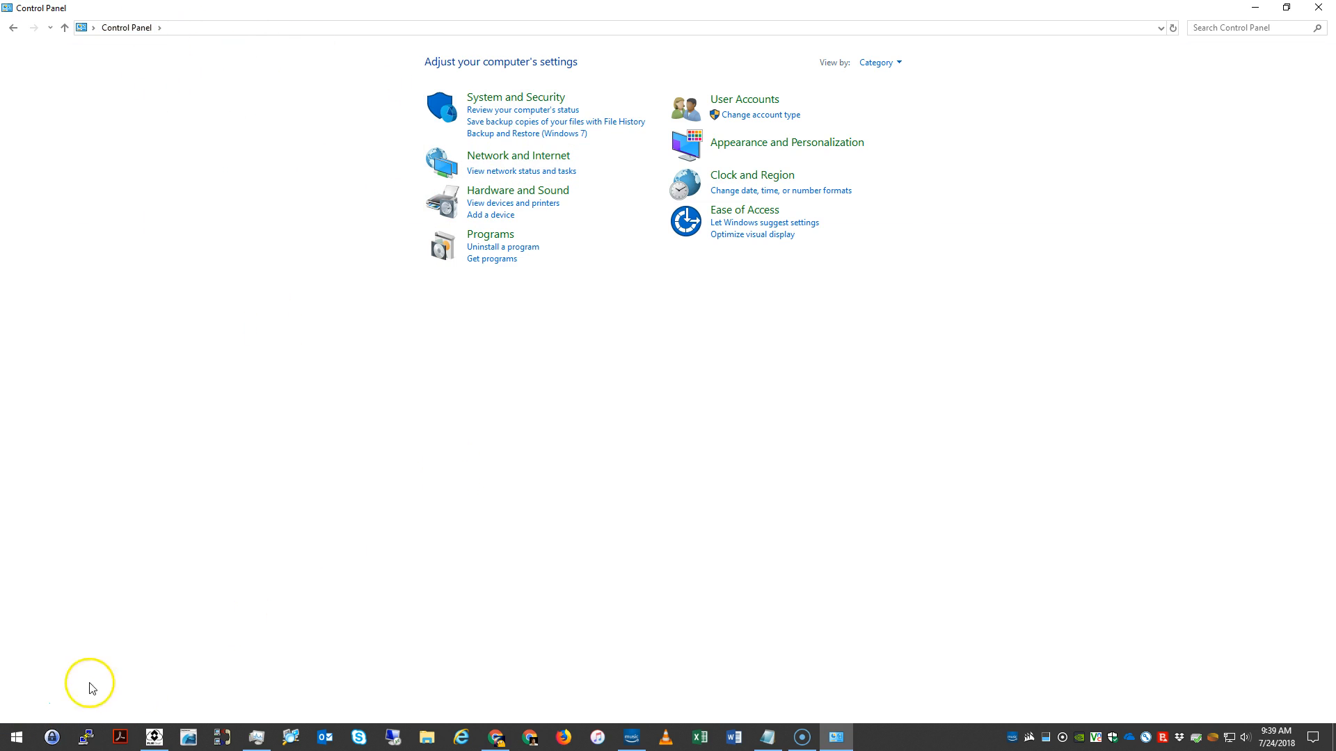
{"action": "left_click", "coordinate": [1217, 26]}
{"action": "type", "text": "crede"}
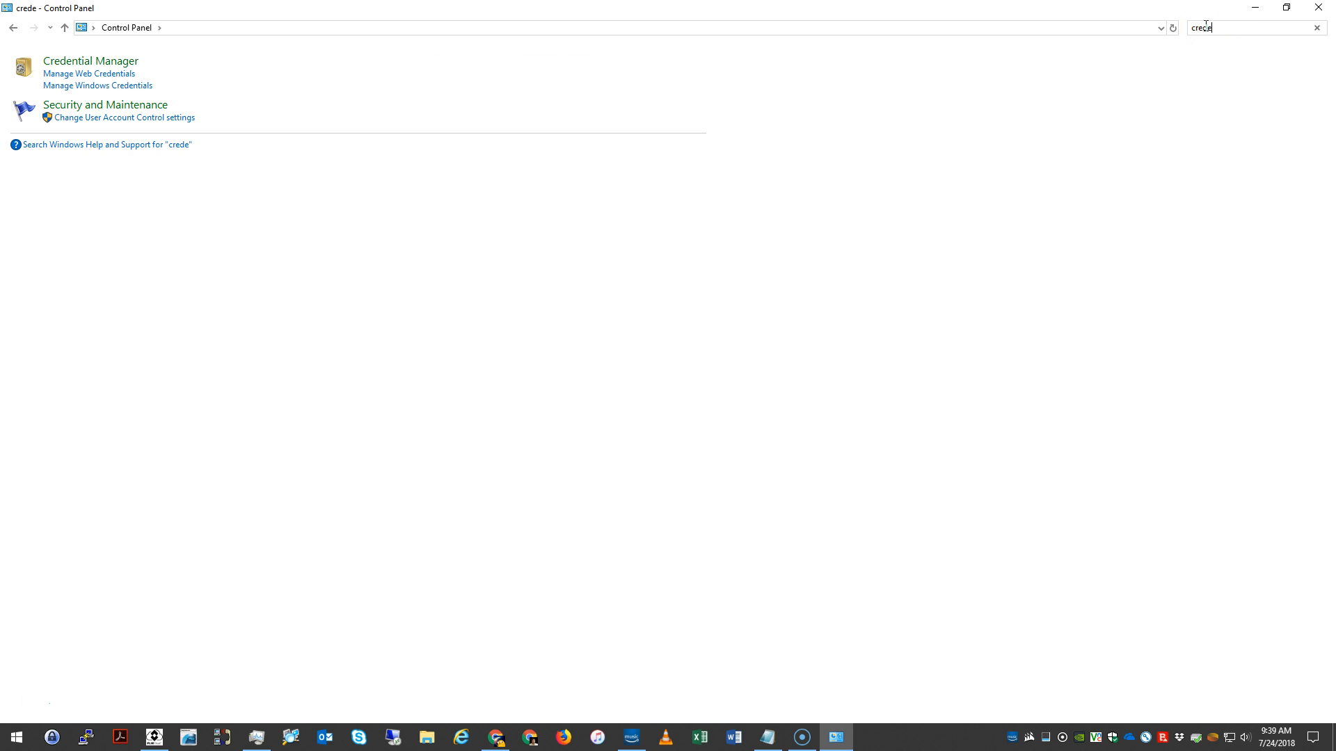
{"action": "left_click", "coordinate": [94, 63]}
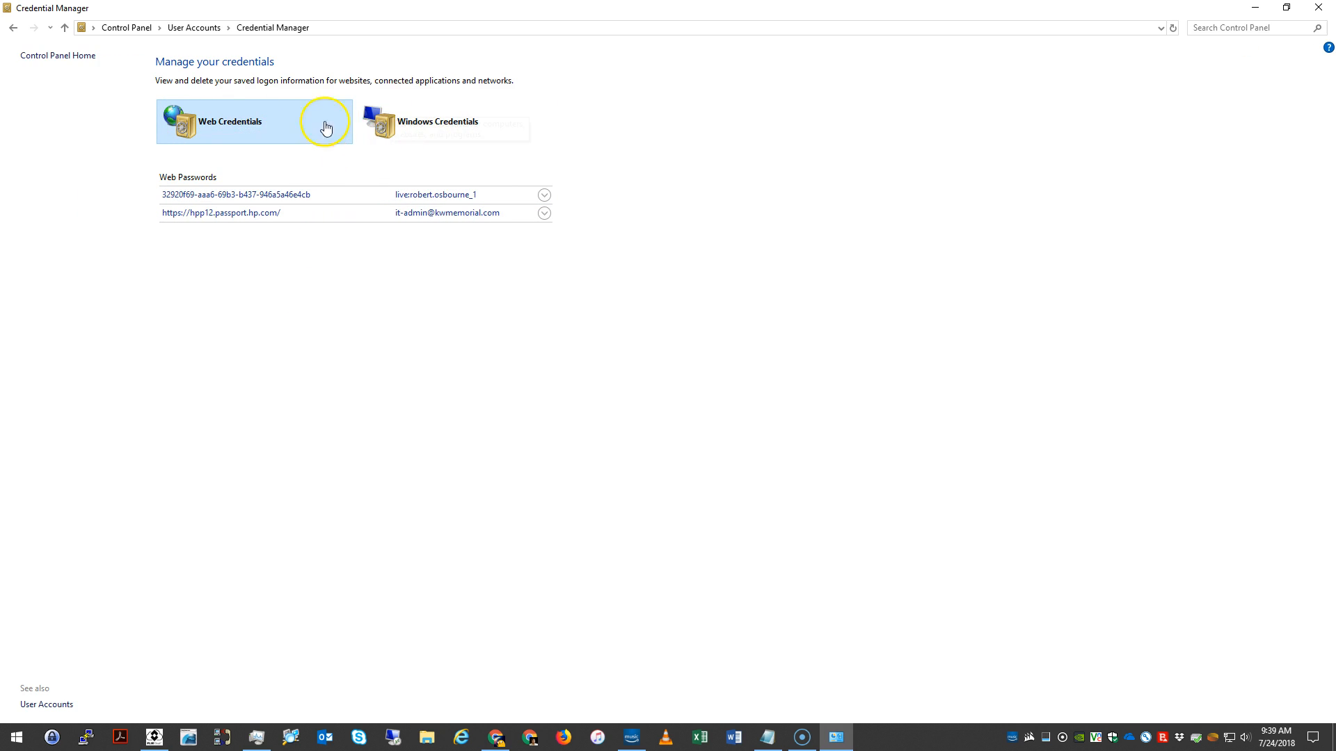
Step: Show the Windows Credentials and expand the details of the TERMSRV/192.168.0.122 entry
{"action": "left_click", "coordinate": [448, 119]}
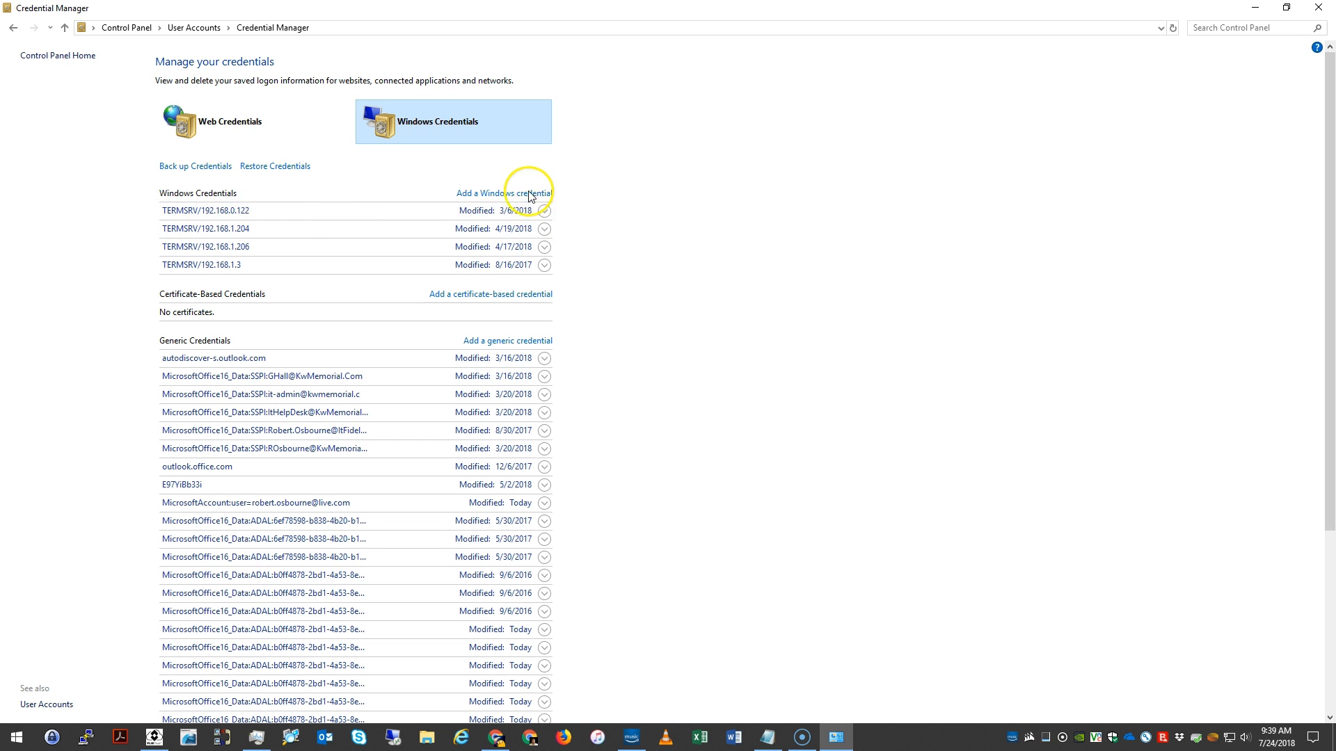
{"action": "left_click", "coordinate": [545, 216]}
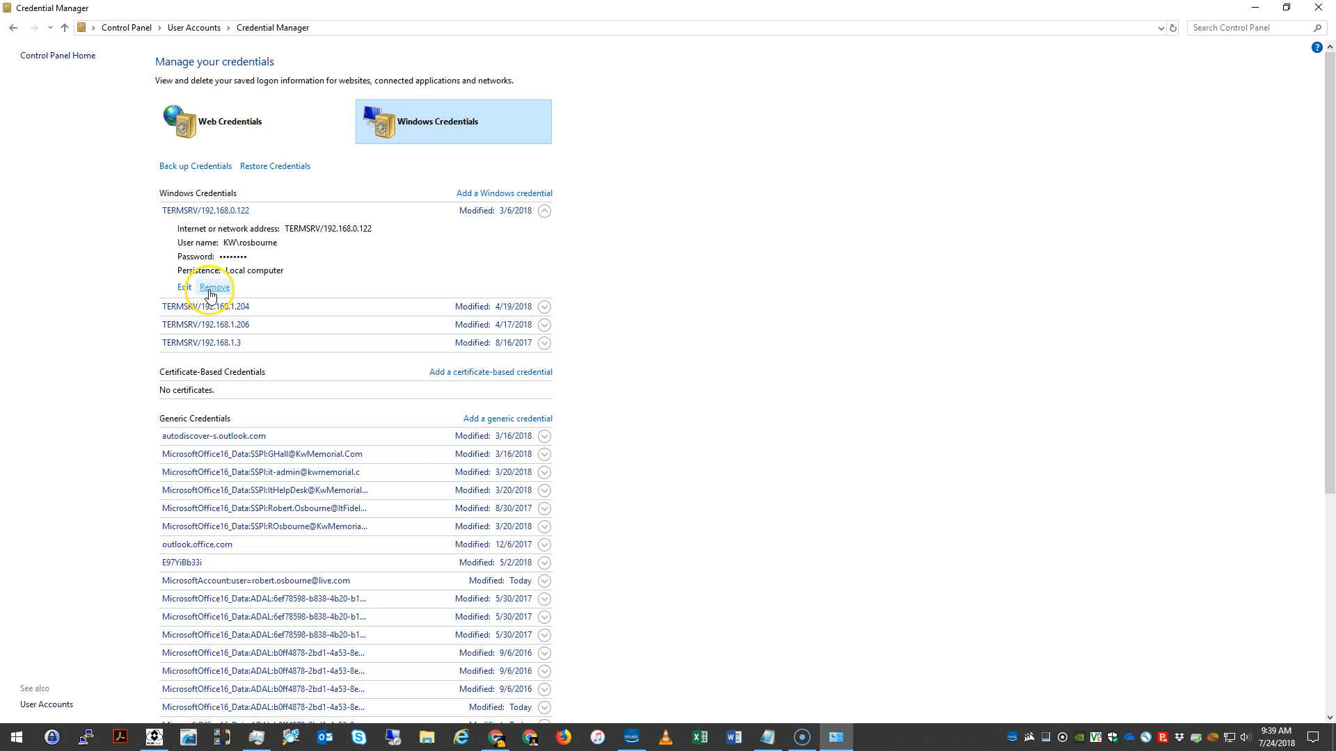
{"action": "left_click", "coordinate": [798, 321]}
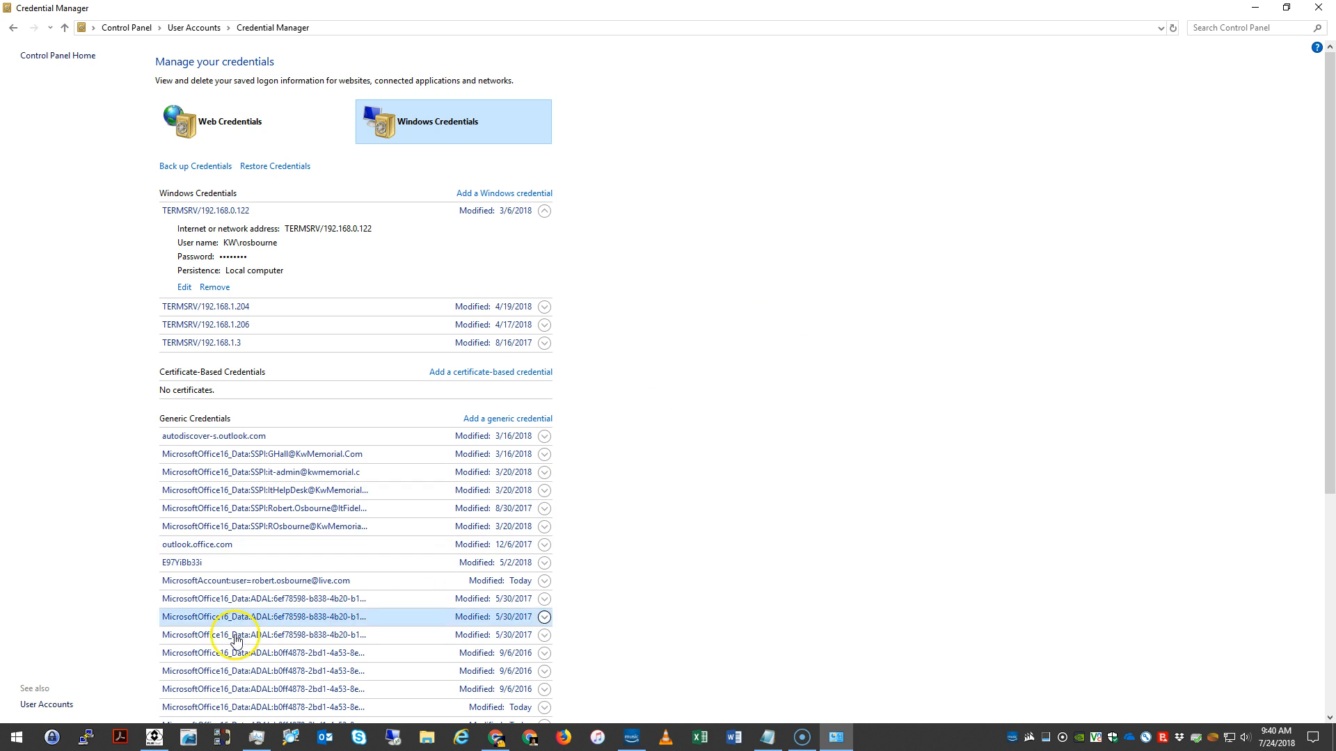